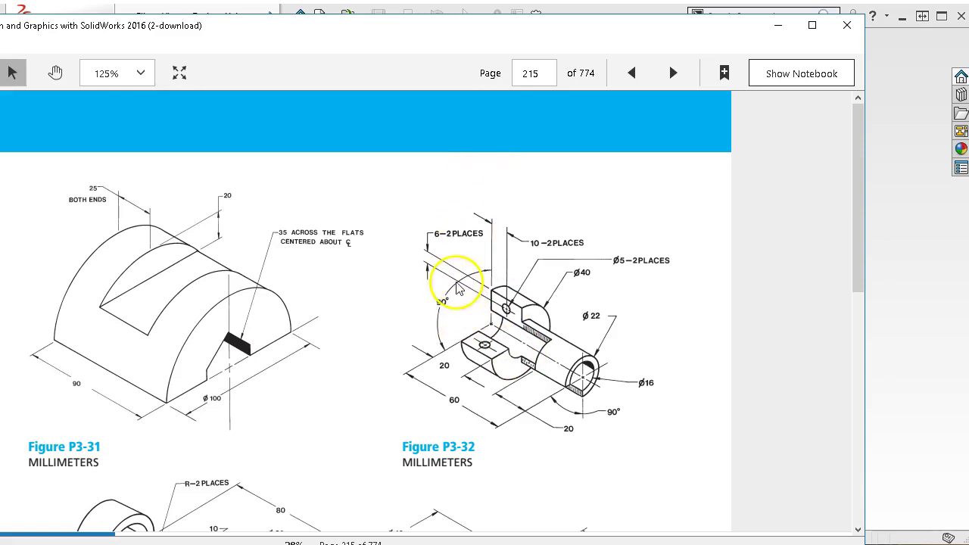
Step: Scroll the Kindle reader to Figure P3-32, then shrink it to a small window on the right
drag(383, 38, 492, 89)
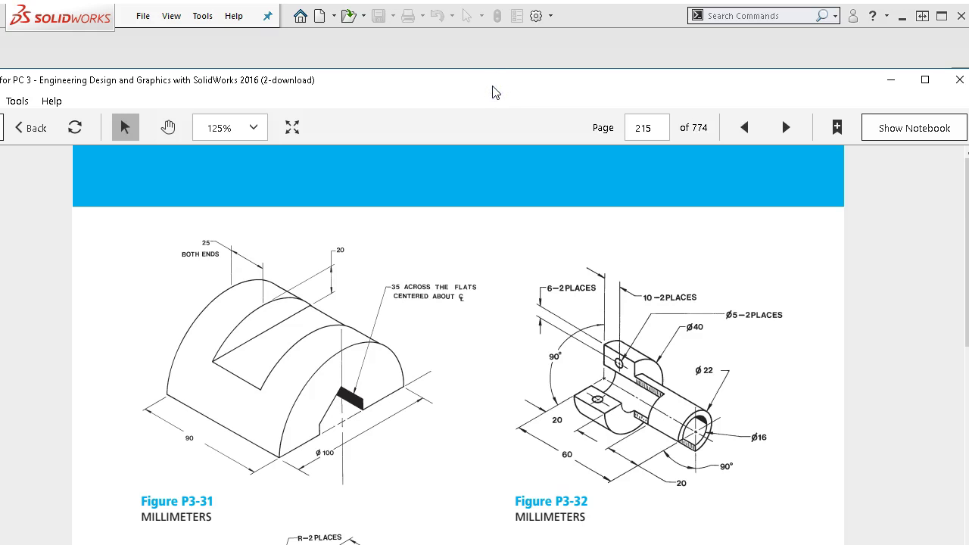
scroll(507, 286, down, 1)
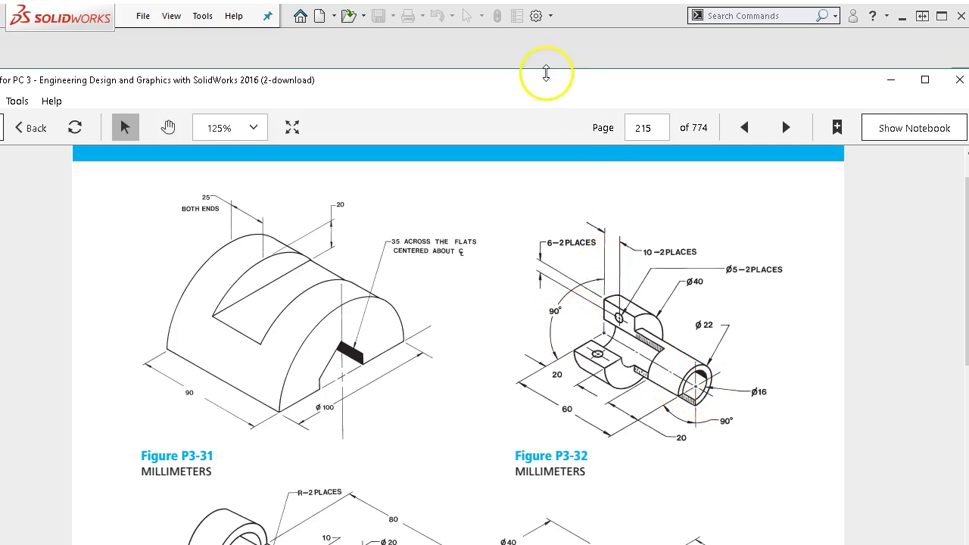
drag(459, 252, 469, 252)
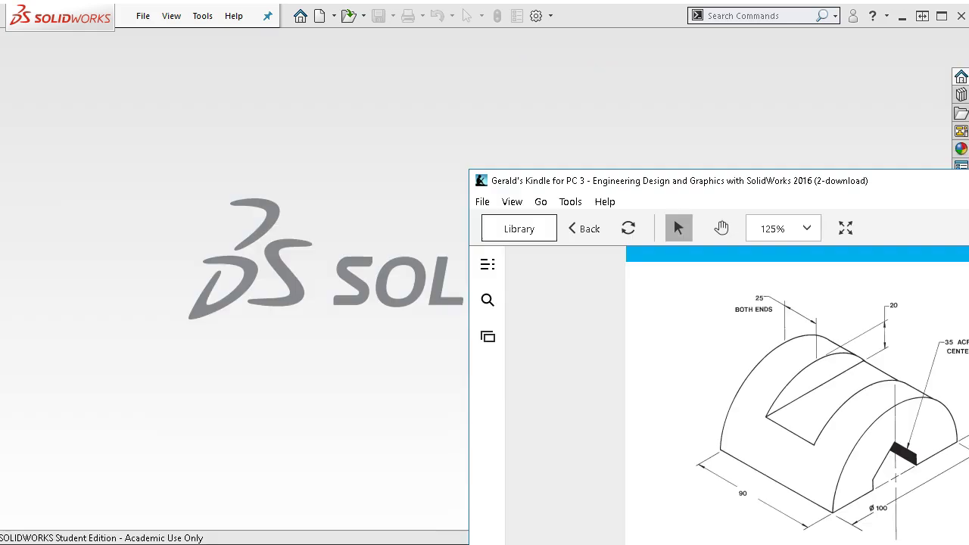
Step: Create a new part from the millimetre part template
click(307, 136)
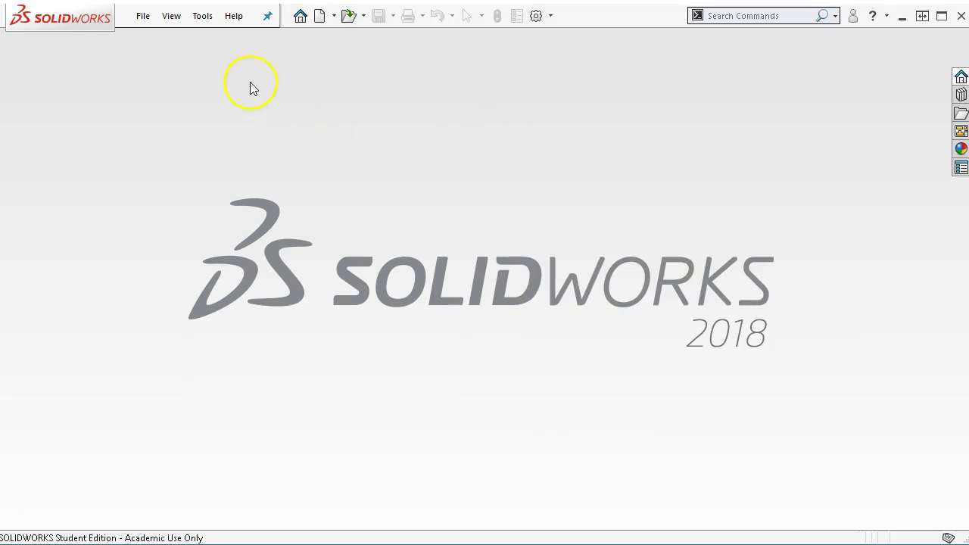
click(142, 15)
click(160, 38)
click(374, 171)
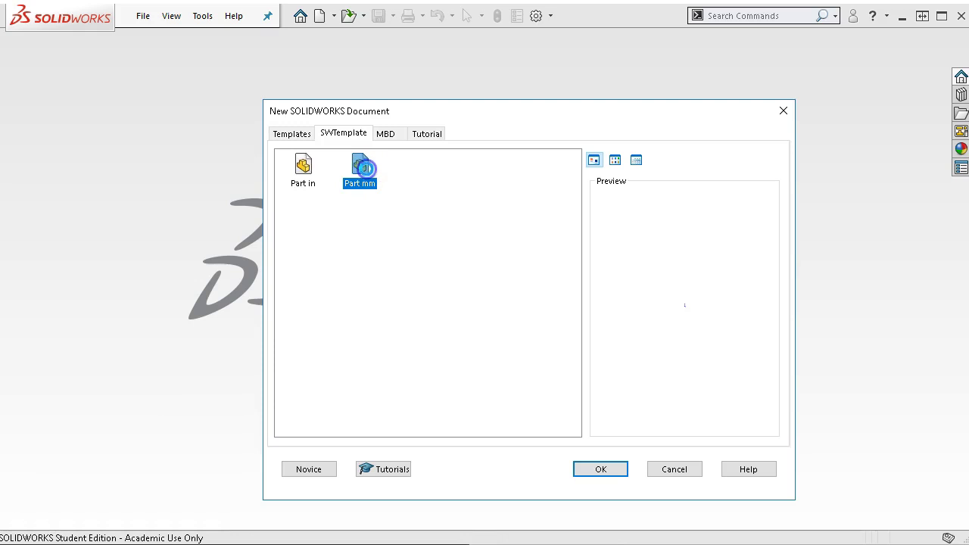
double_click(364, 168)
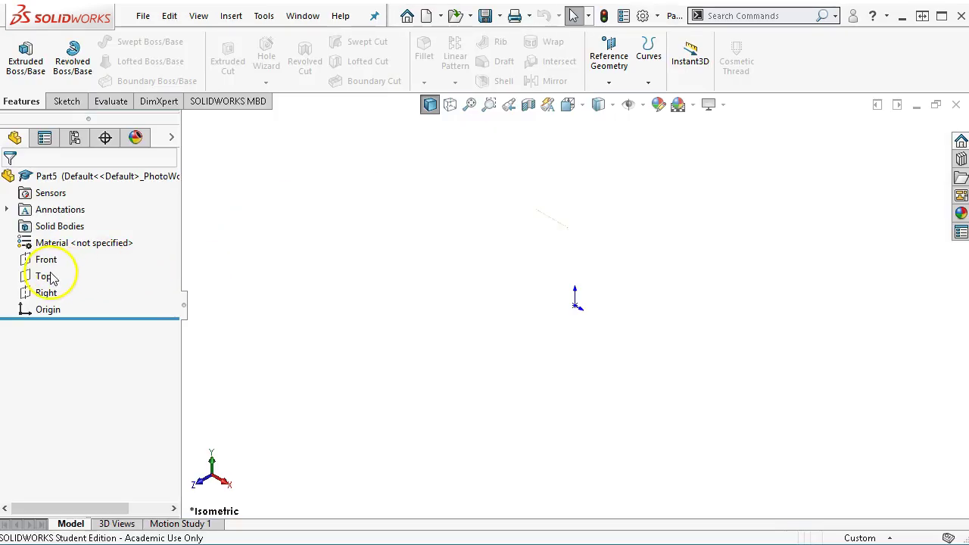
Step: Sketch on the Top plane with a horizontal, infinite-length centerline through the origin
click(46, 276)
click(62, 248)
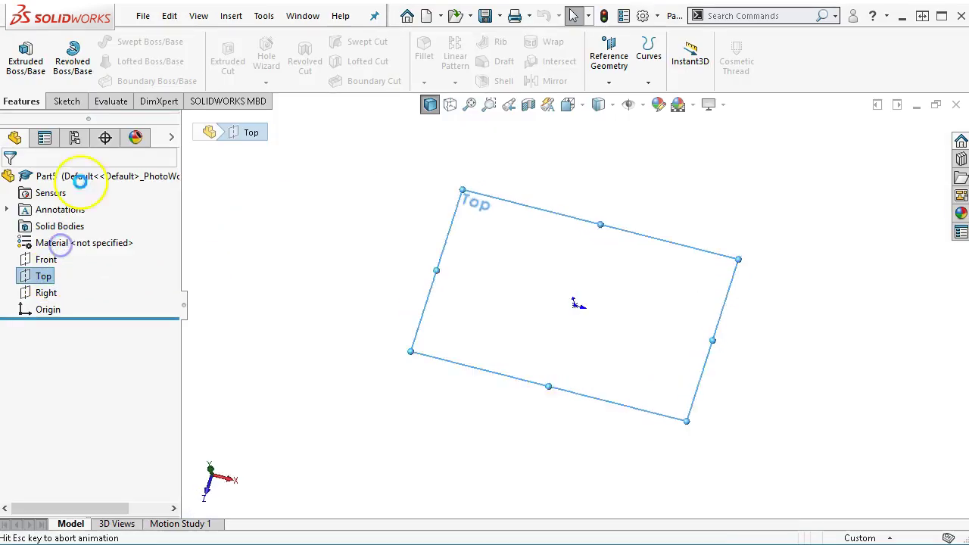
click(111, 40)
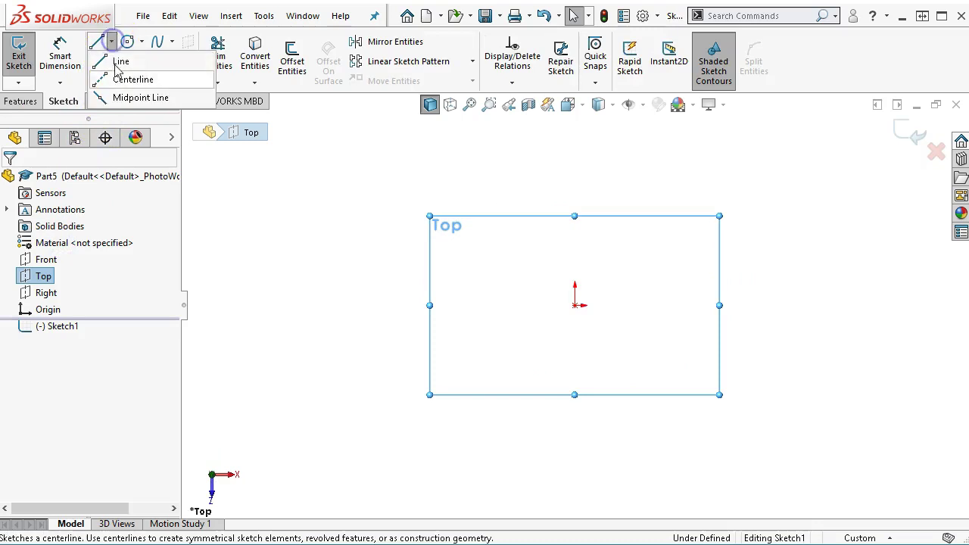
click(121, 78)
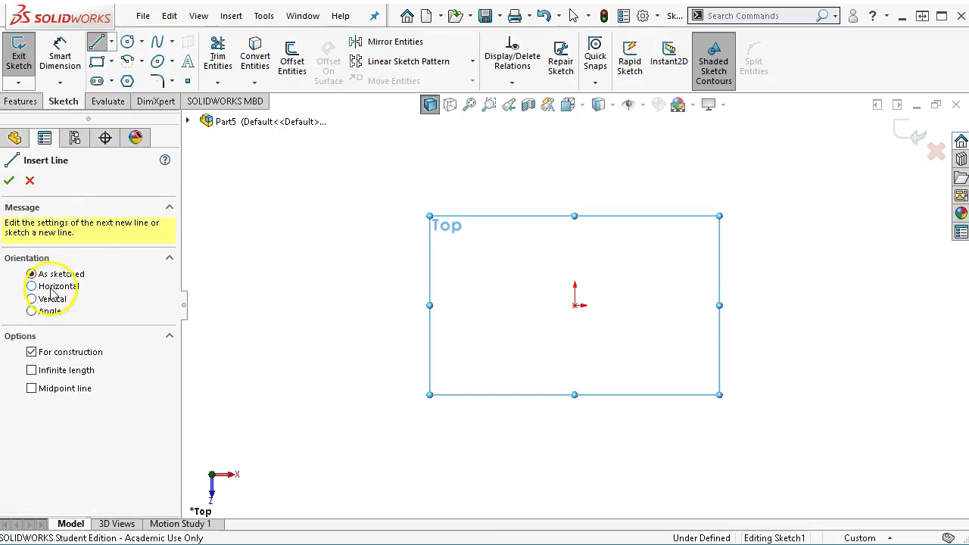
click(51, 288)
click(31, 380)
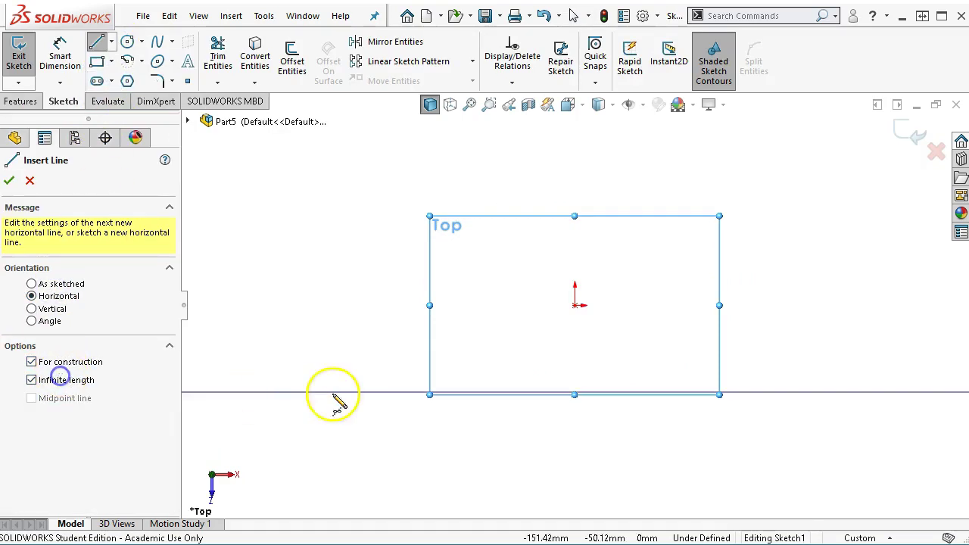
click(577, 306)
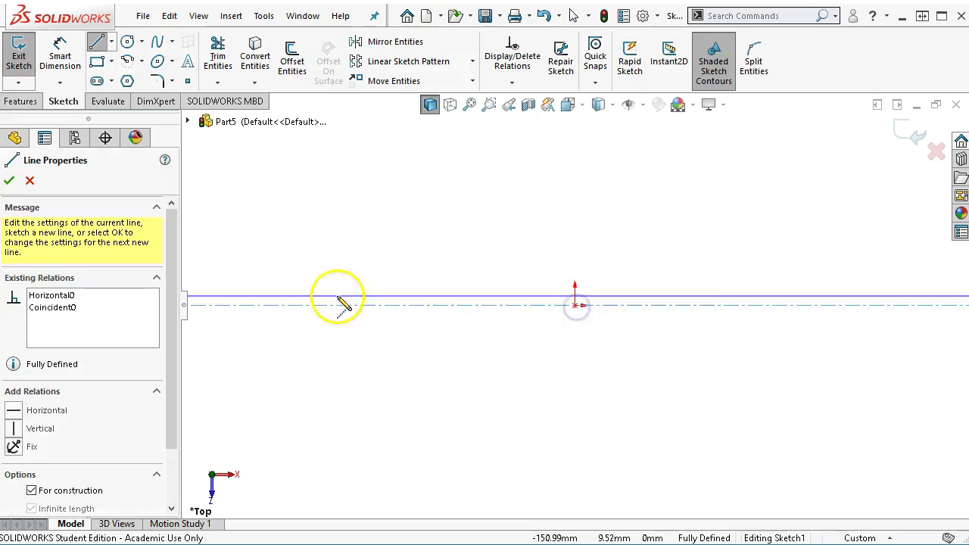
click(10, 180)
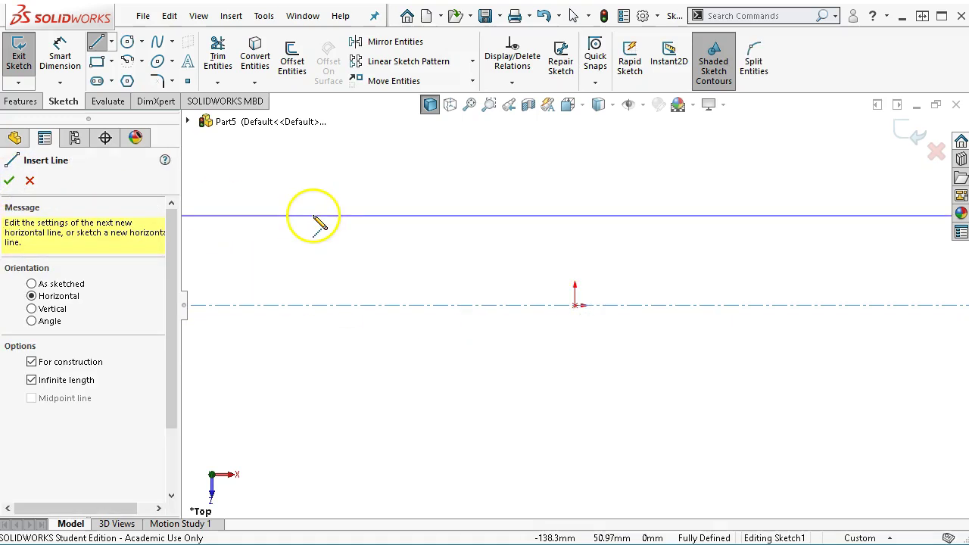
click(9, 182)
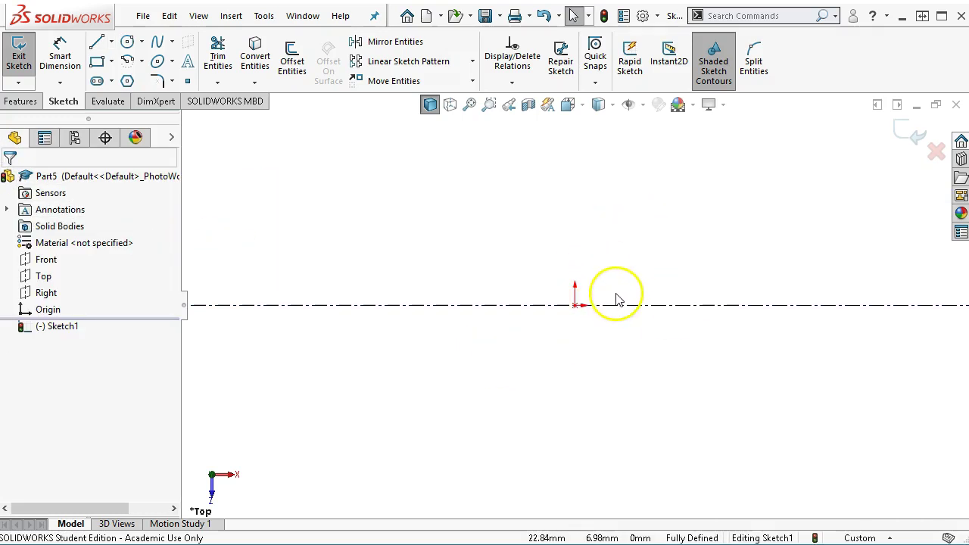
Step: Draw the six-line closed L-shaped stepped profile above the centerline, then return to the Kindle book
click(97, 45)
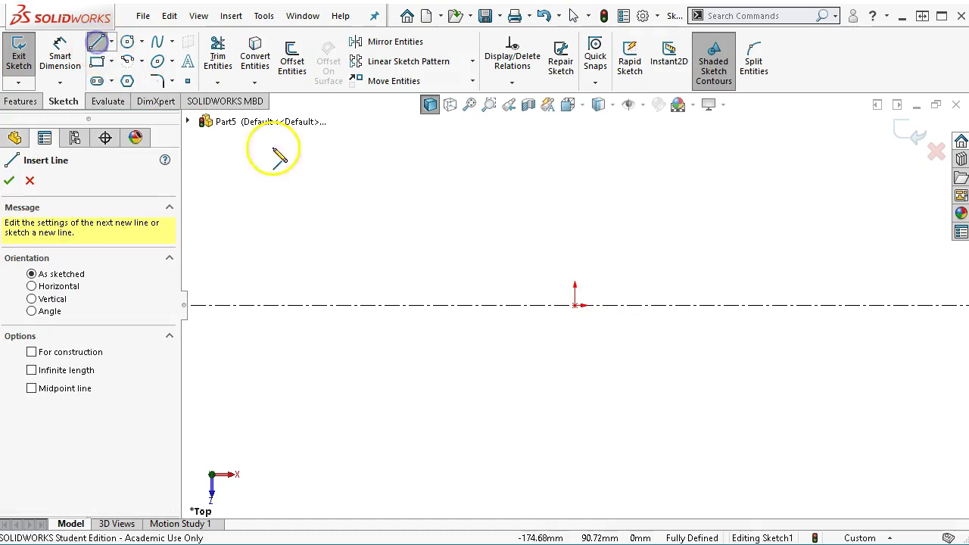
click(577, 278)
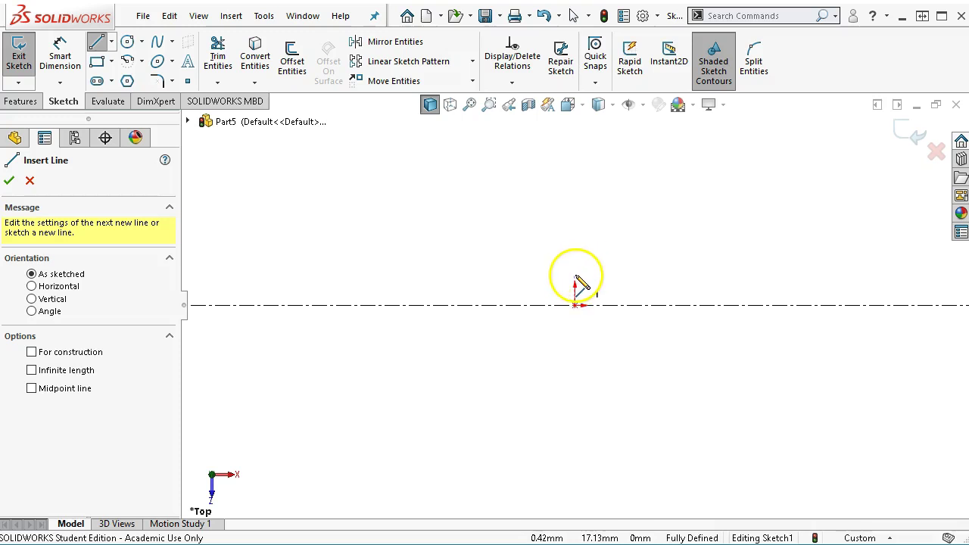
click(804, 274)
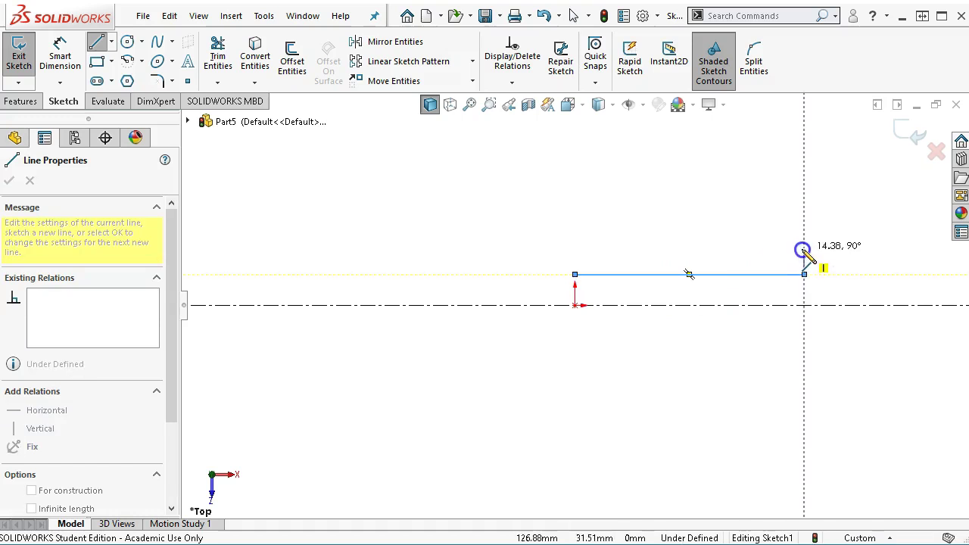
click(804, 249)
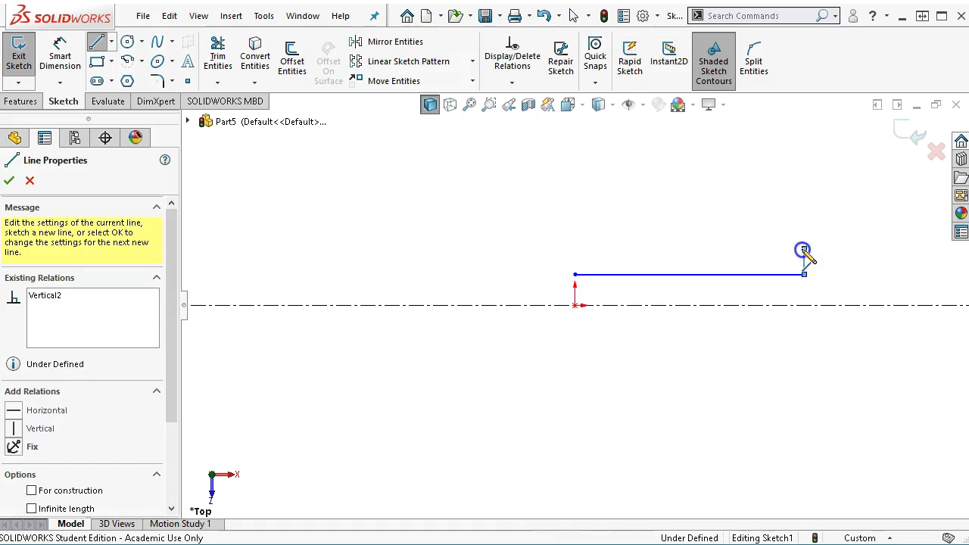
click(648, 249)
click(647, 194)
click(575, 194)
click(575, 274)
right_click(608, 367)
click(612, 370)
key(alt+Tab)
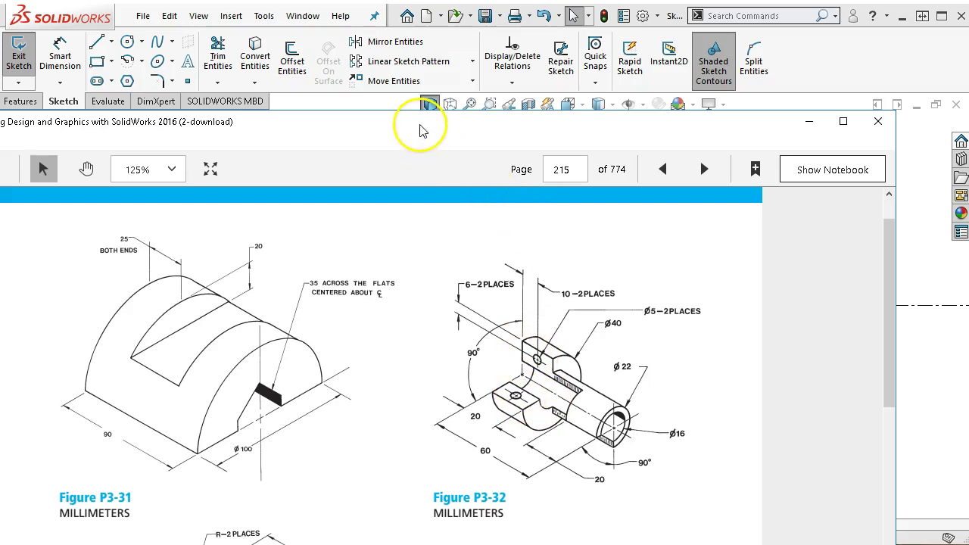
Step: Move the Kindle reader aside after rechecking Figure P3-32's dimensions
mouse_move(428, 130)
mouse_down()
mouse_move(841, 201)
mouse_move(968, 197)
mouse_up()
Step: Constrain the profile's left edge to pass through the origin
click(428, 196)
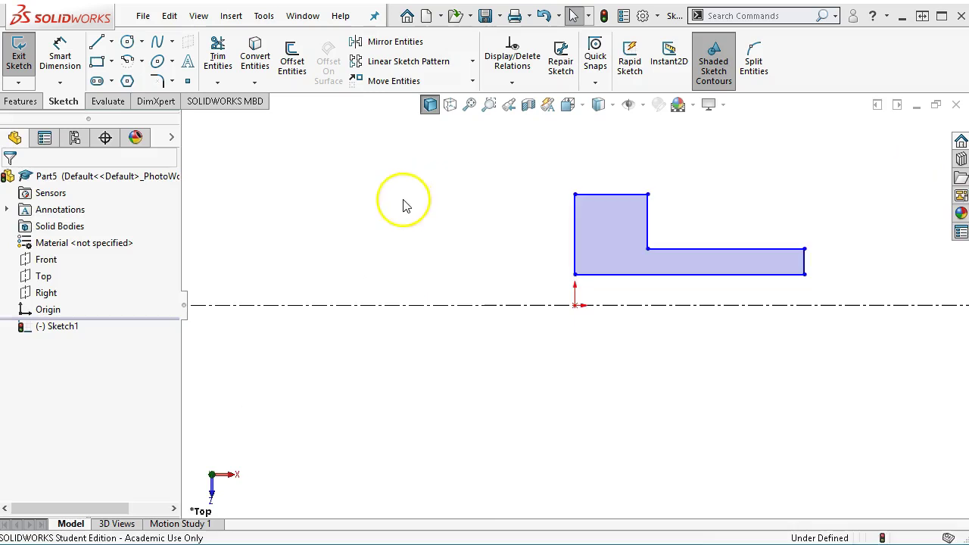
click(576, 274)
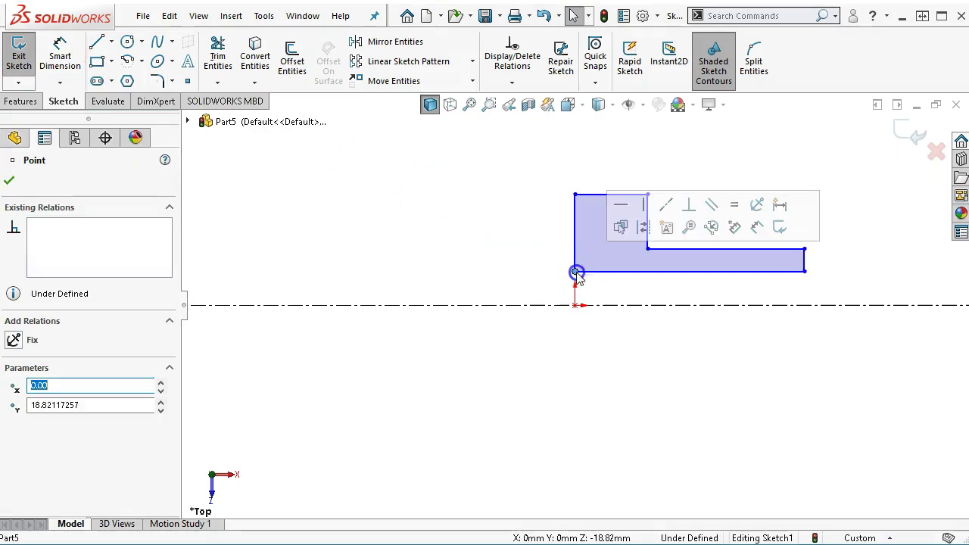
click(576, 231)
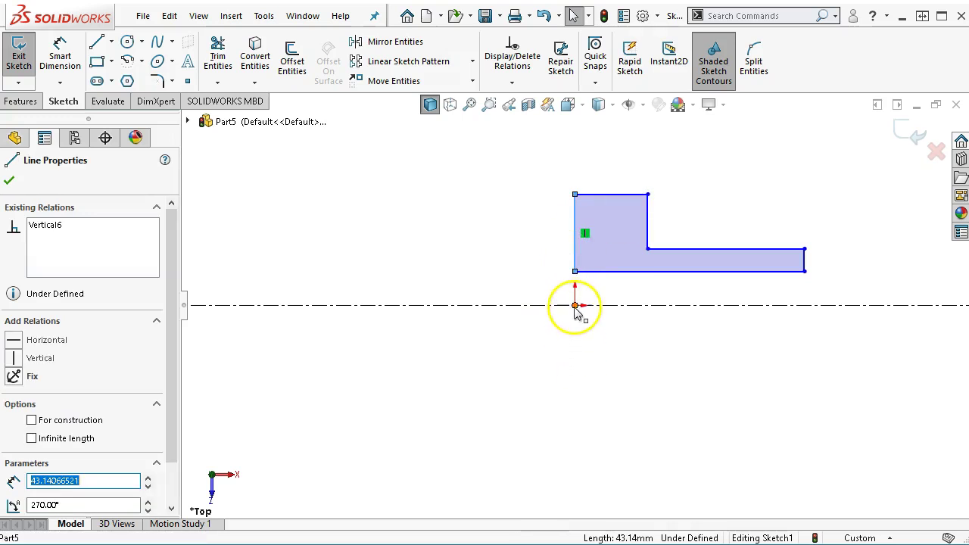
ctrl+click(575, 305)
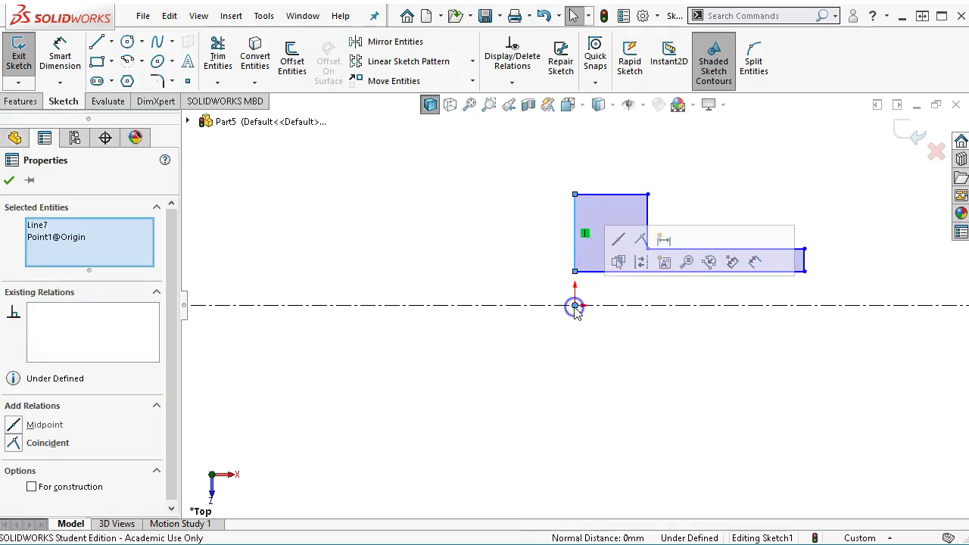
click(640, 240)
Step: Dimension the bore diameter to 16 and the thin step diameter to 22 across the centerline
click(61, 54)
click(620, 311)
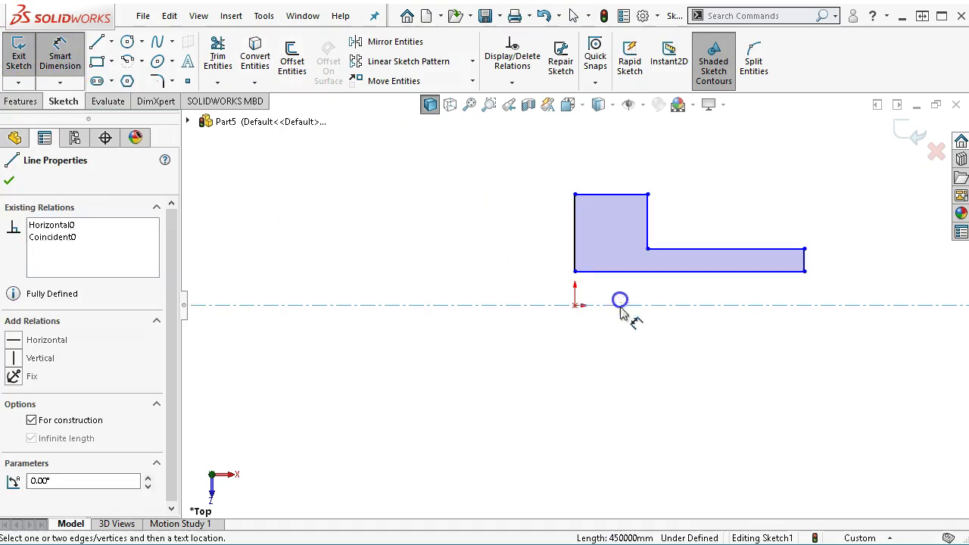
click(613, 271)
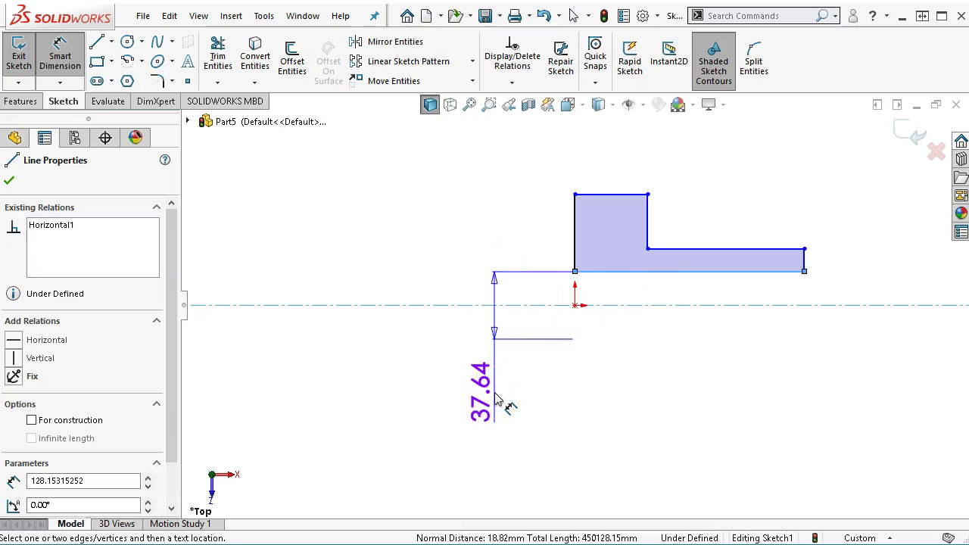
click(496, 396)
text(16)
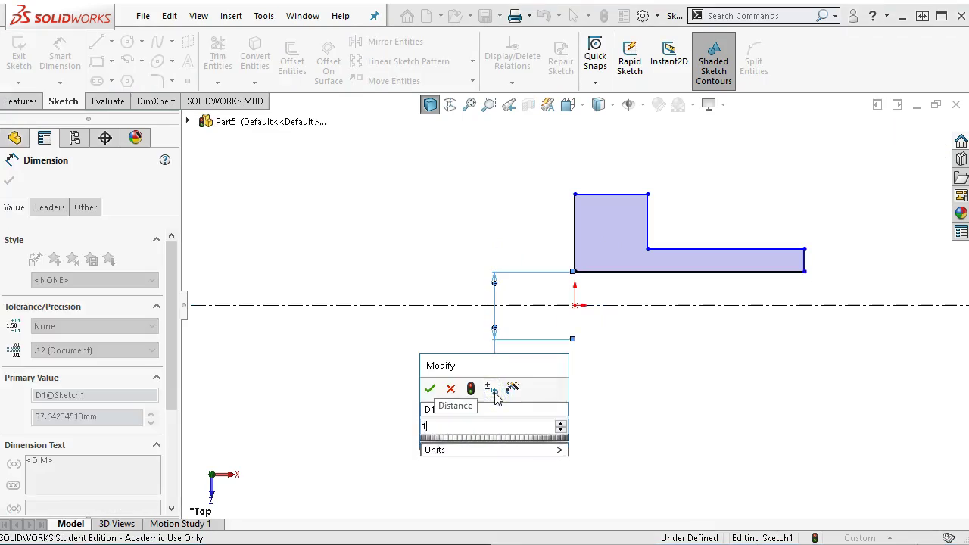
key(Return)
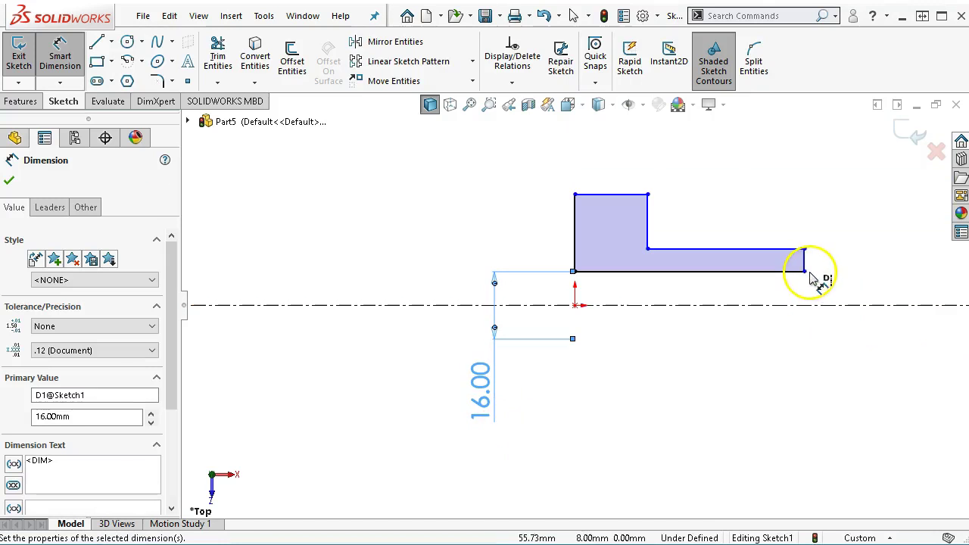
click(791, 249)
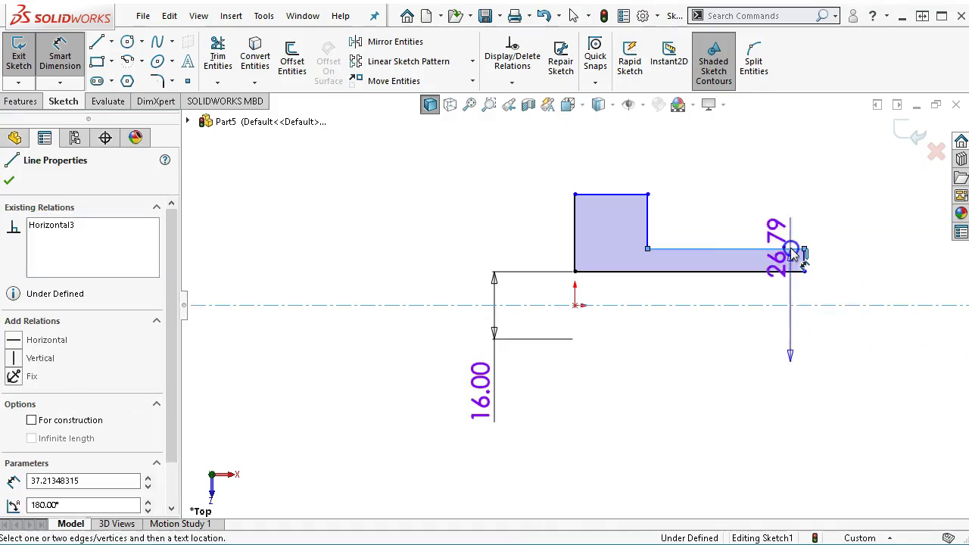
click(874, 409)
text(22)
key(Return)
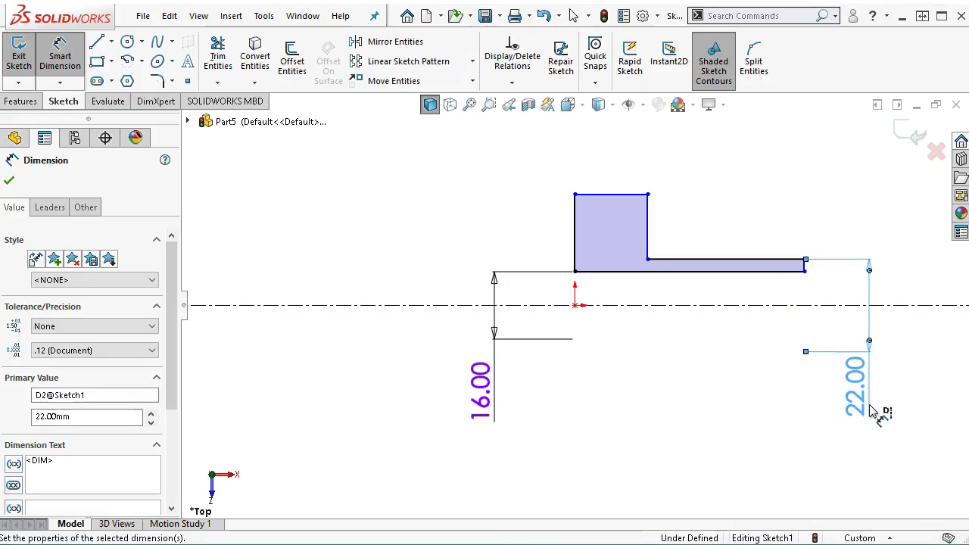
Step: Change the outer diameter dimension from 52.67 to 40
click(613, 195)
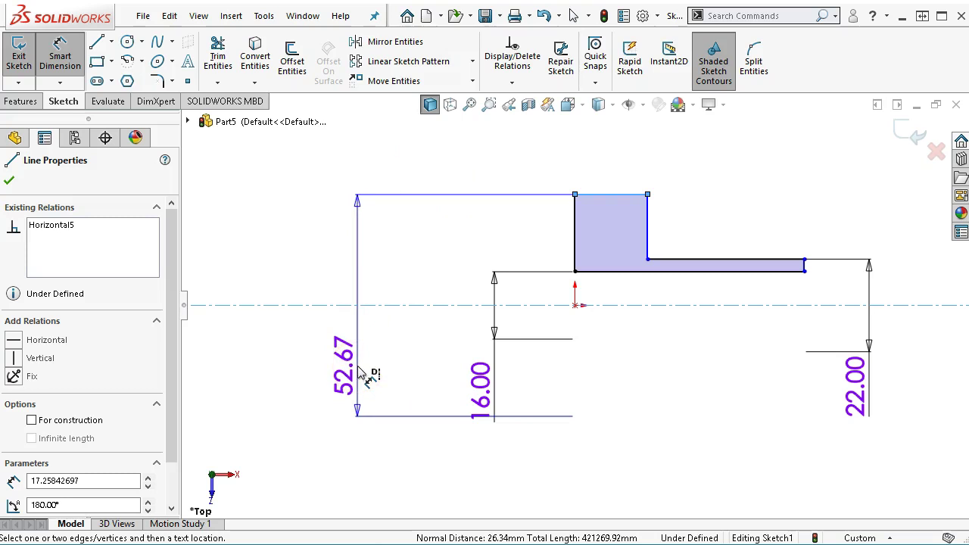
mouse_move(360, 372)
mouse_down()
mouse_move(406, 255)
mouse_move(367, 391)
mouse_move(372, 326)
mouse_move(387, 299)
mouse_move(371, 363)
mouse_up()
text(4)
key(Escape)
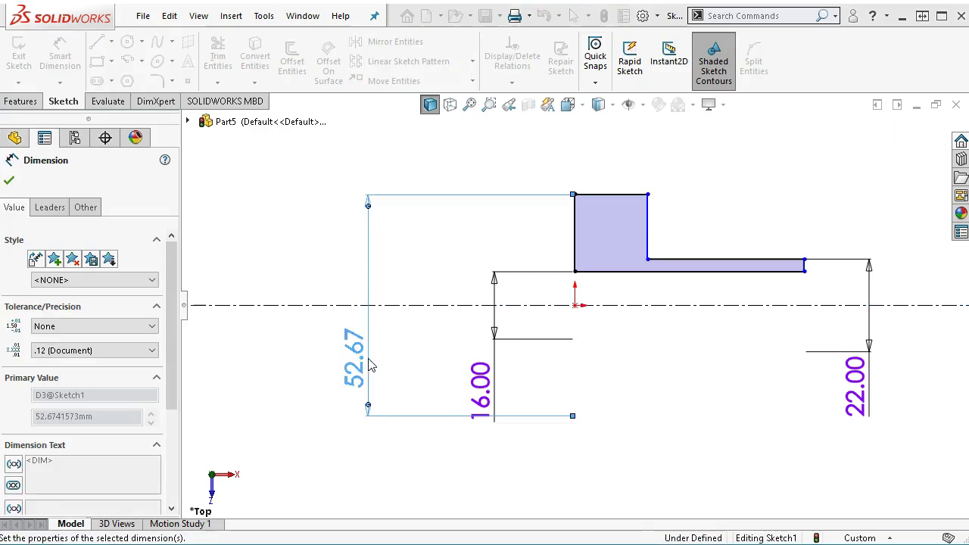
right_click(522, 195)
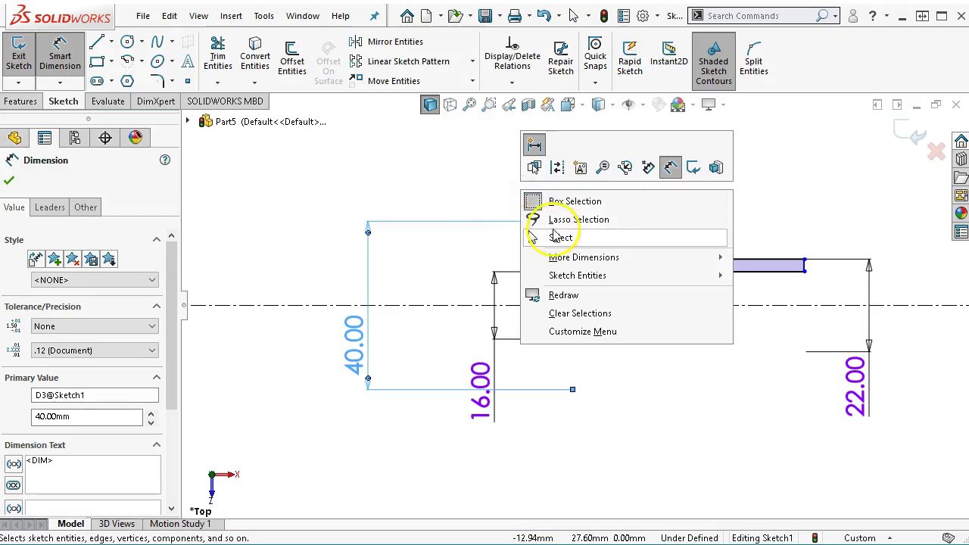
click(561, 237)
Step: Drag the 16.00, 40.00 and 22.00 dimensions into neat positions beside the profile
drag(481, 390, 447, 305)
drag(353, 335, 405, 305)
drag(883, 396, 907, 312)
click(738, 393)
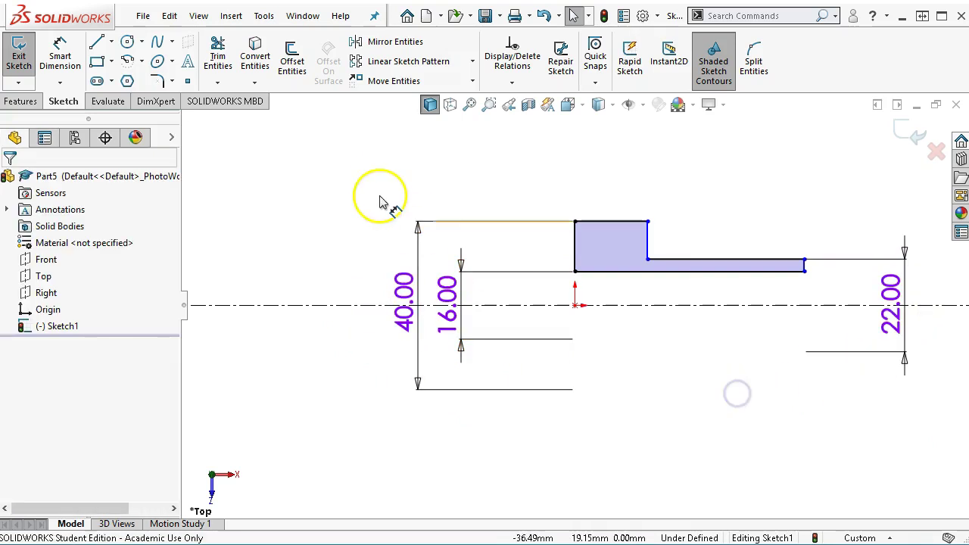
Step: Dimension the bottom line's overall length to 60 mm
click(60, 57)
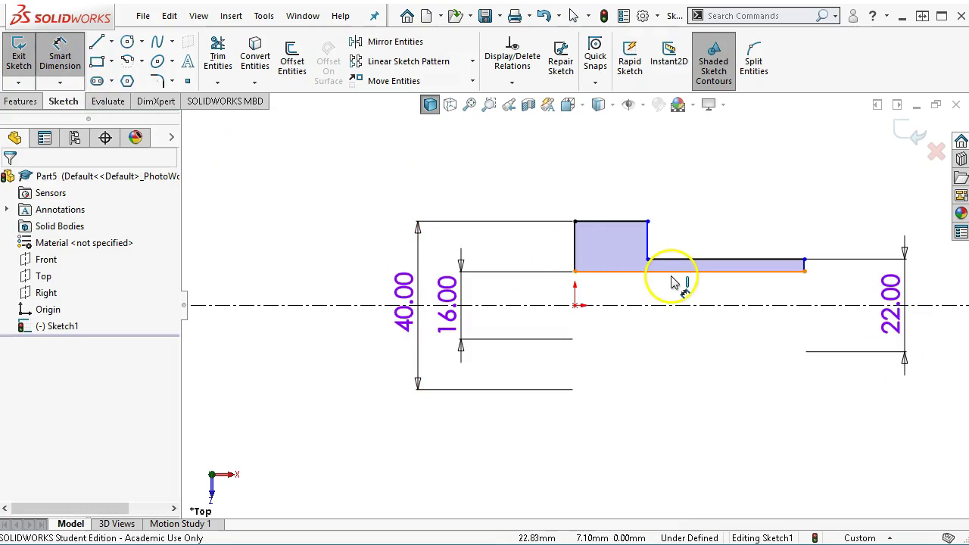
click(672, 274)
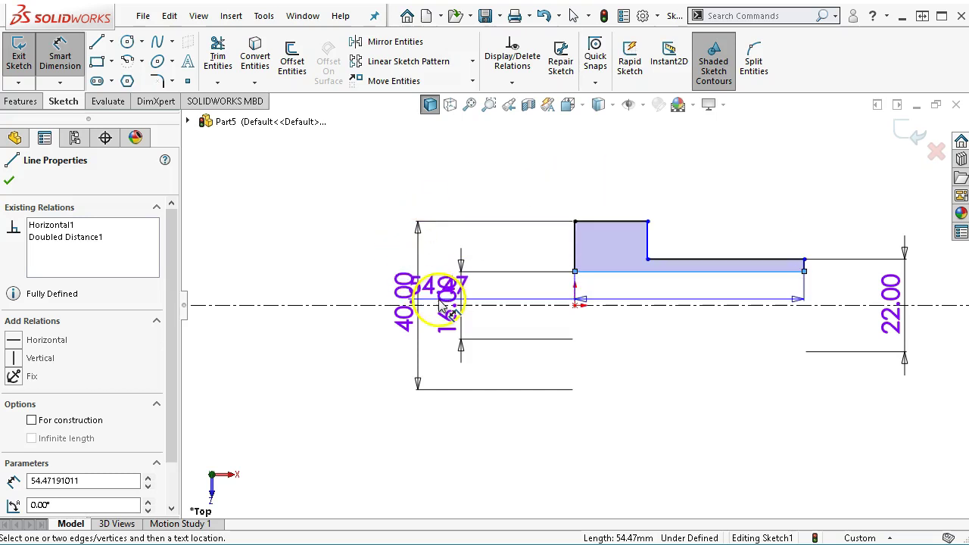
click(605, 180)
drag(605, 180, 701, 174)
click(701, 175)
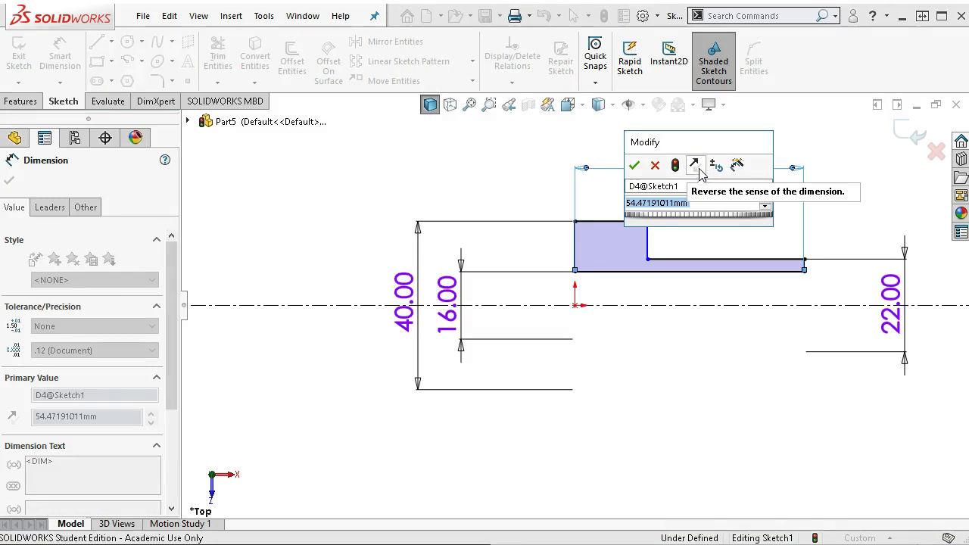
text(60)
key(Return)
click(706, 228)
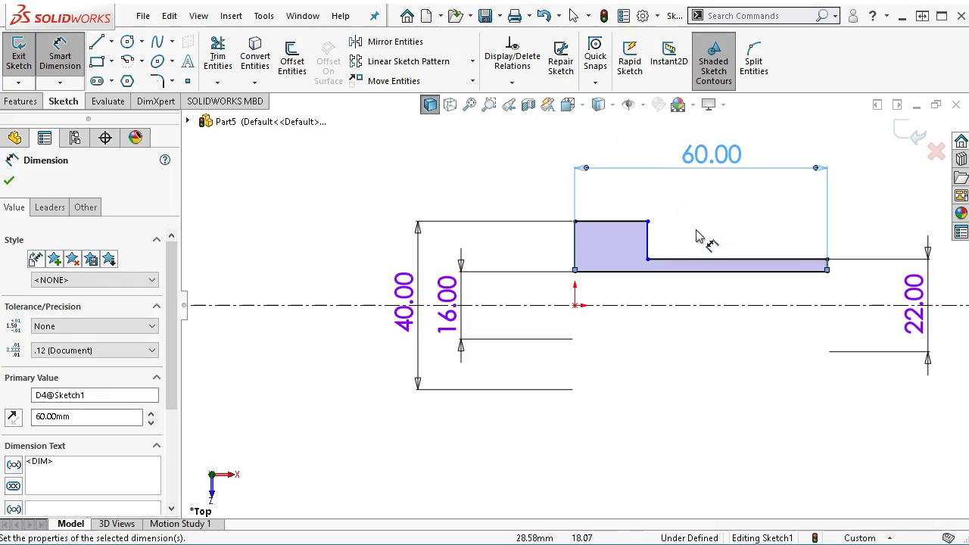
Step: Dimension the large step's top edge to 20 mm, fully defining the sketch
click(623, 222)
click(616, 194)
text(20)
key(Return)
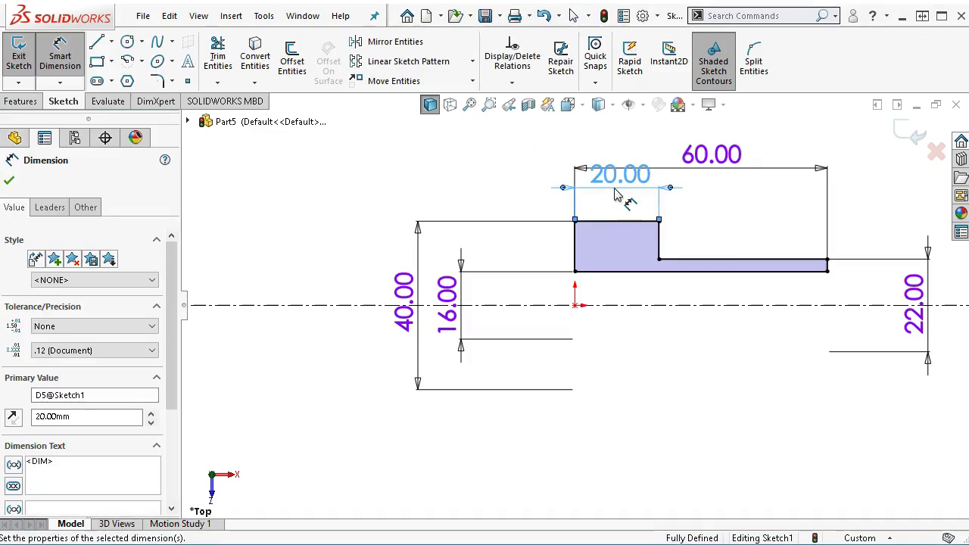
click(616, 203)
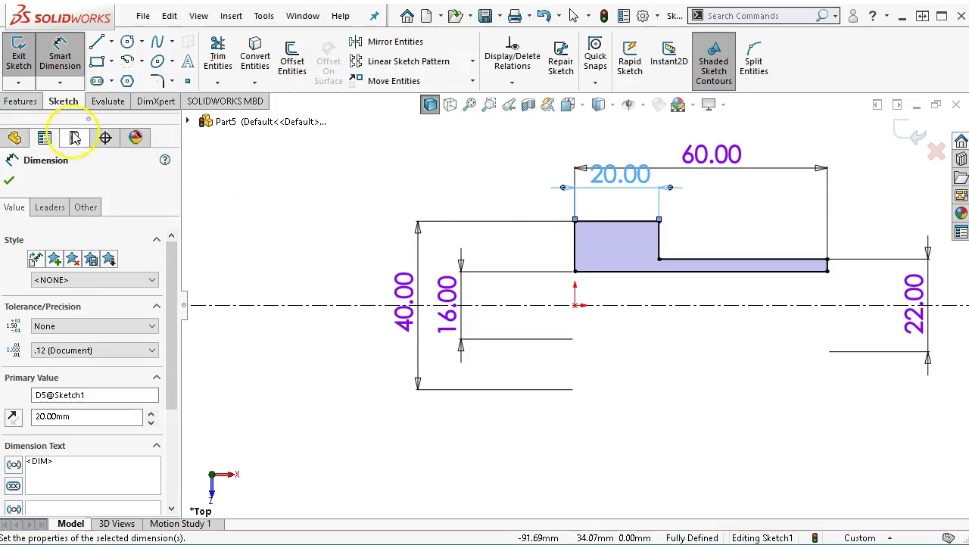
click(20, 101)
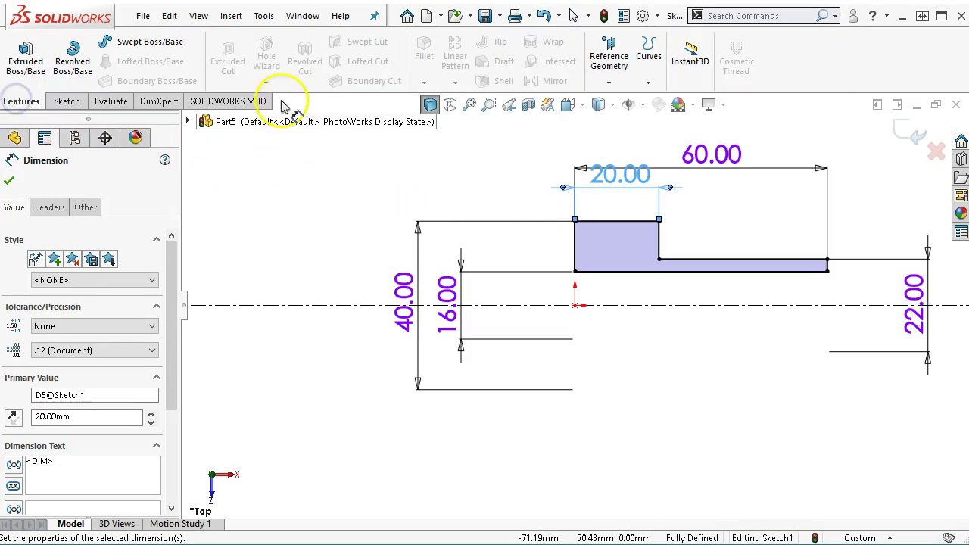
Step: Revolve the profile a full 360° into a hollow shaft, then enlarge the Figure P3-32 reference
click(69, 64)
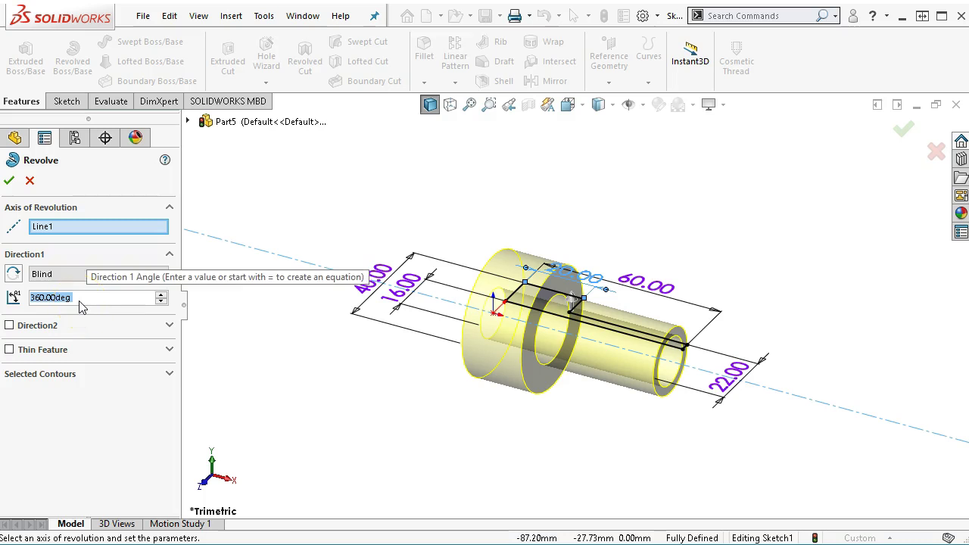
click(9, 181)
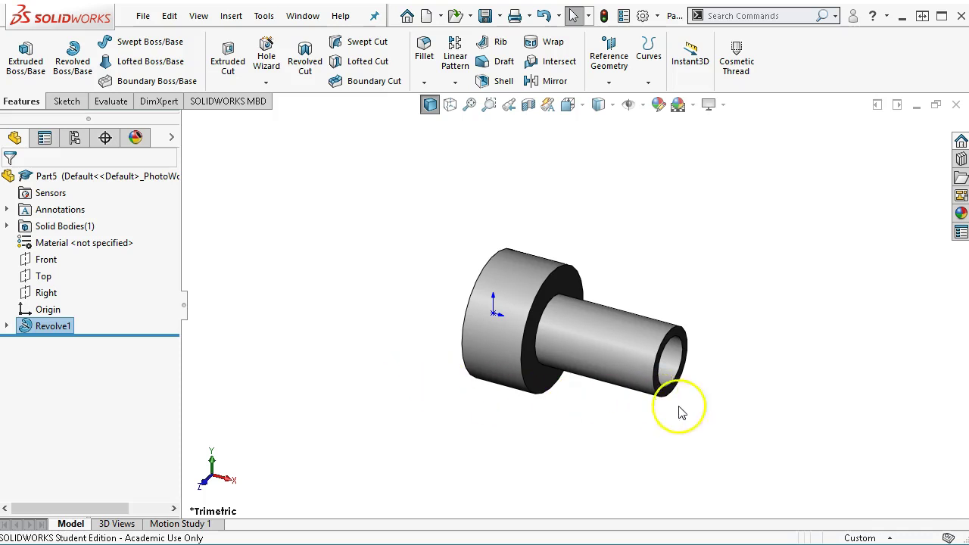
key(alt+Tab)
drag(832, 184, 181, 85)
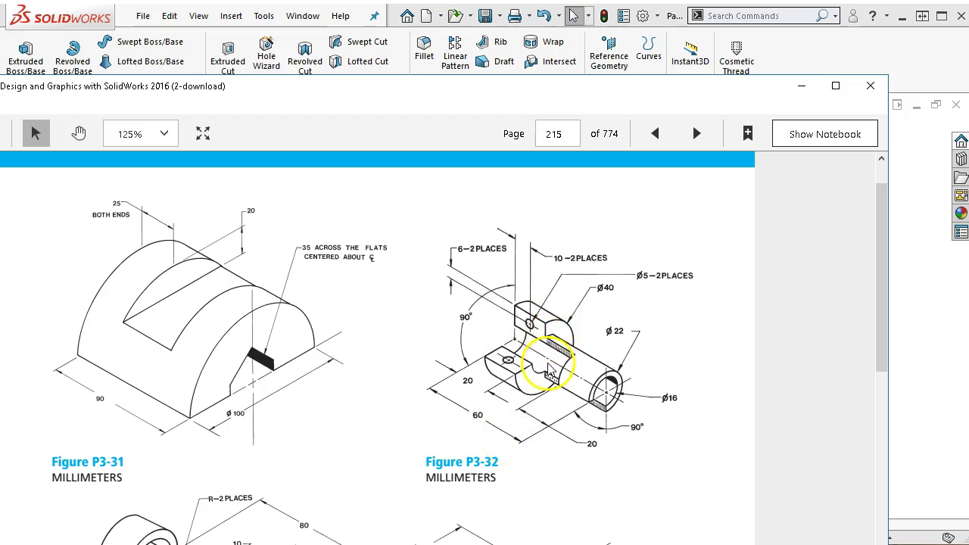
Step: Check Figure P3-32's notches and flats, then move the PDF reader down and right
click(444, 92)
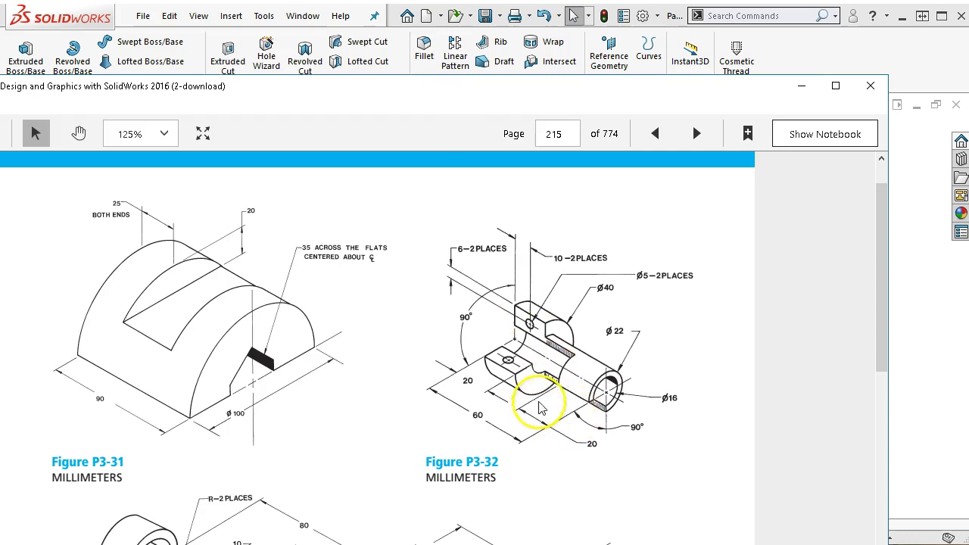
drag(489, 95, 968, 237)
Step: Start a sketch on the small tube's end face
click(439, 263)
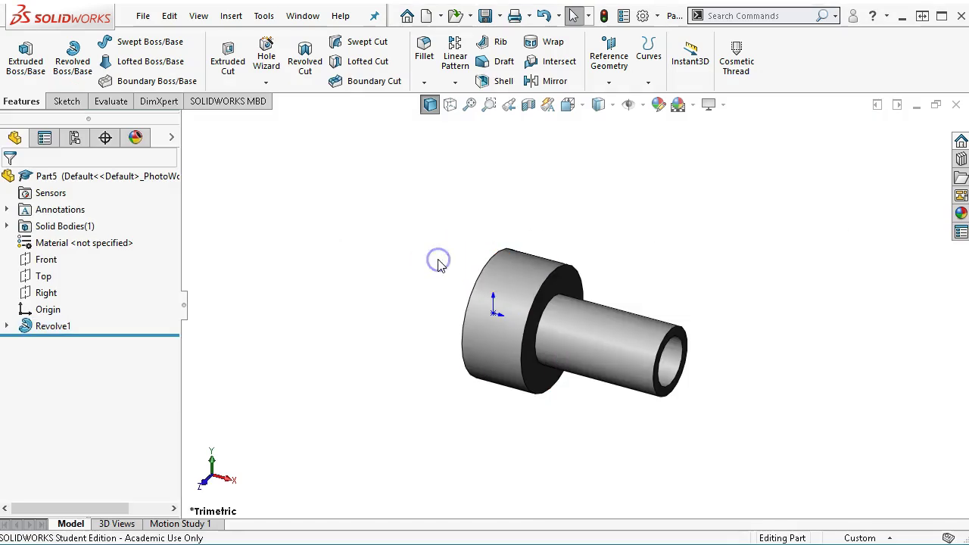
middle_drag(774, 459, 742, 459)
scroll(526, 406, down, 2)
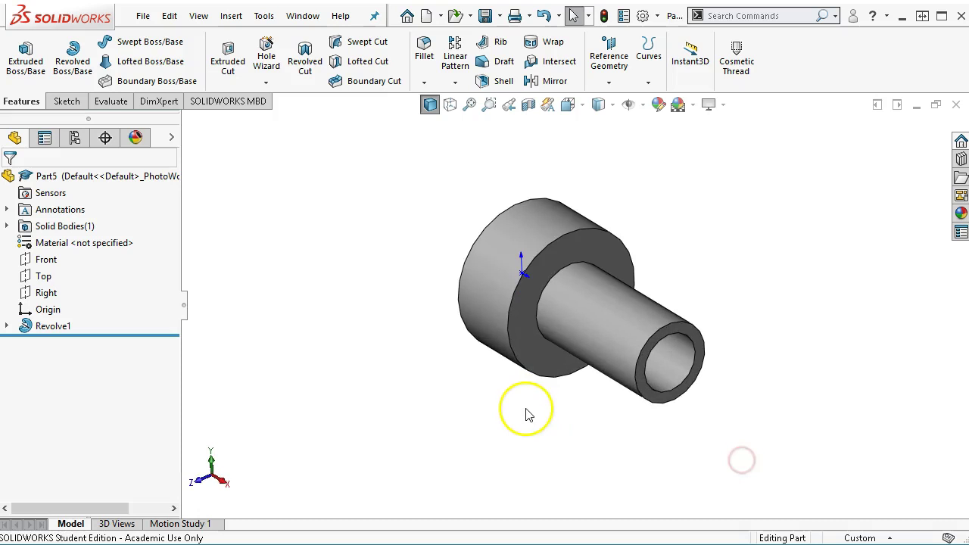
click(657, 406)
click(723, 352)
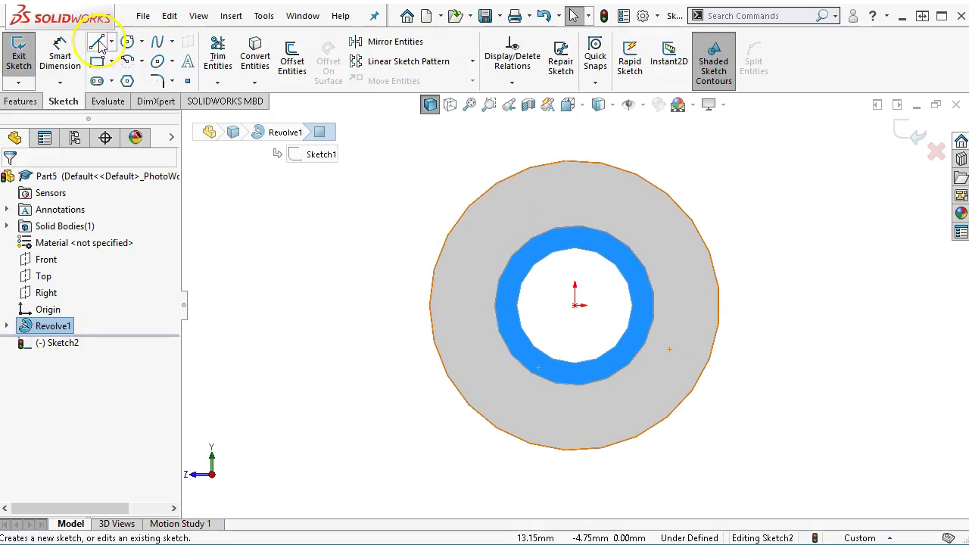
Step: Draw a closed rectangular region of lines over the left half of the end face
click(97, 43)
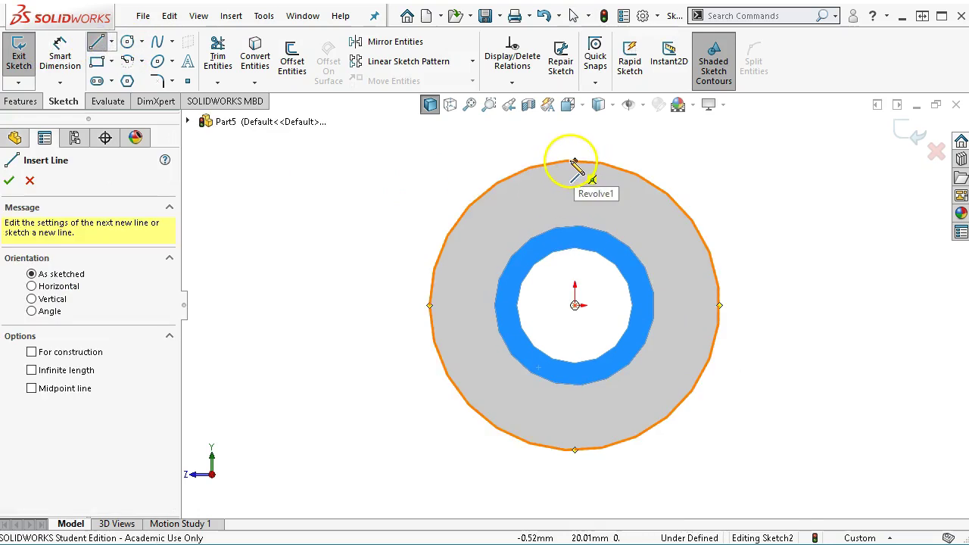
click(576, 161)
click(576, 450)
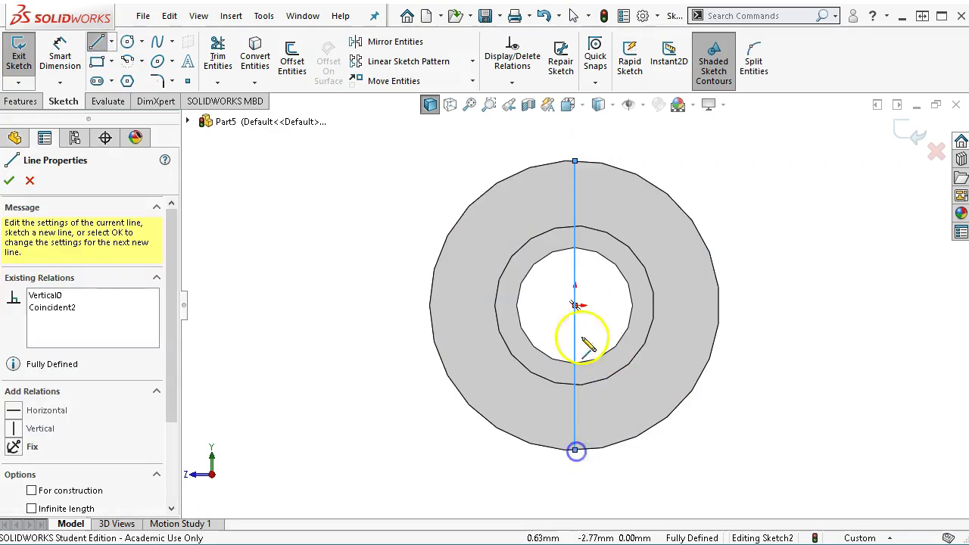
click(575, 305)
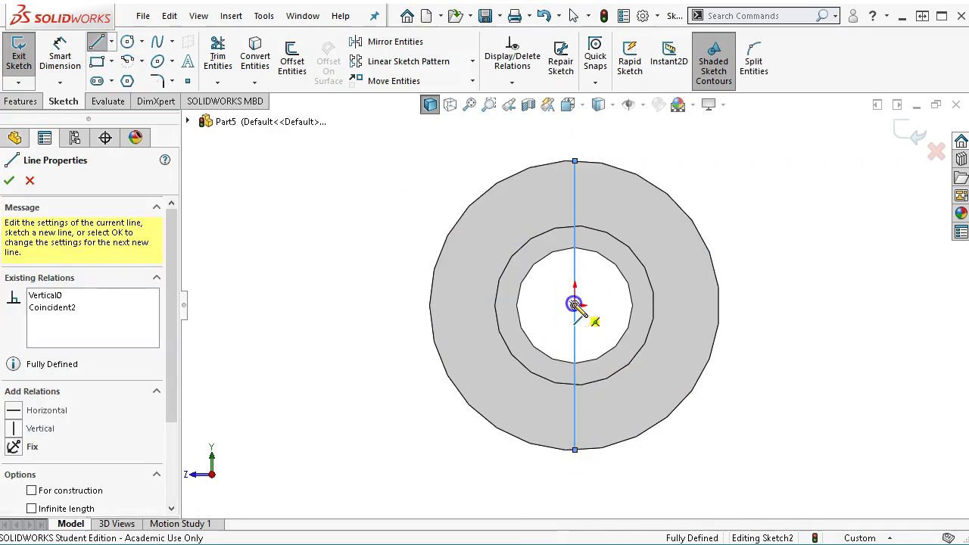
double_click(429, 305)
click(576, 161)
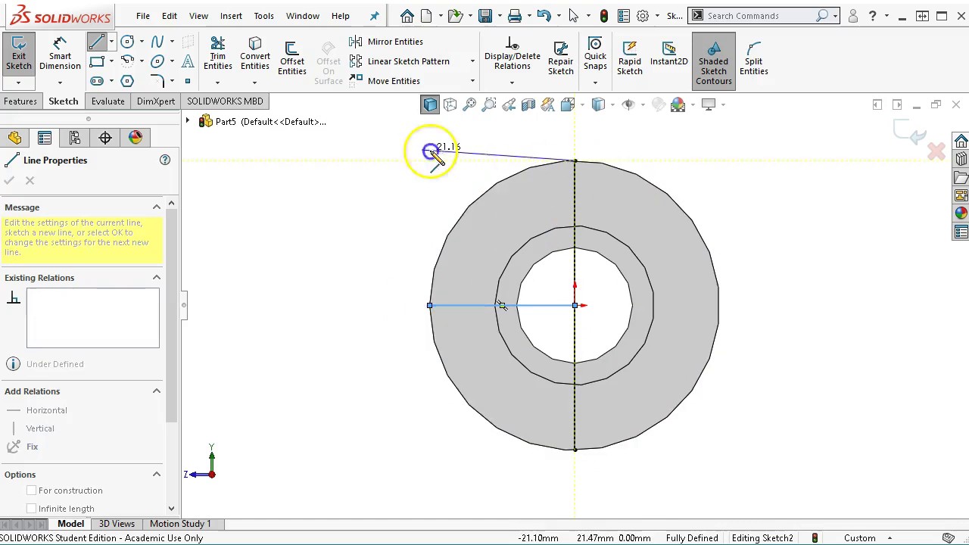
click(424, 162)
double_click(429, 304)
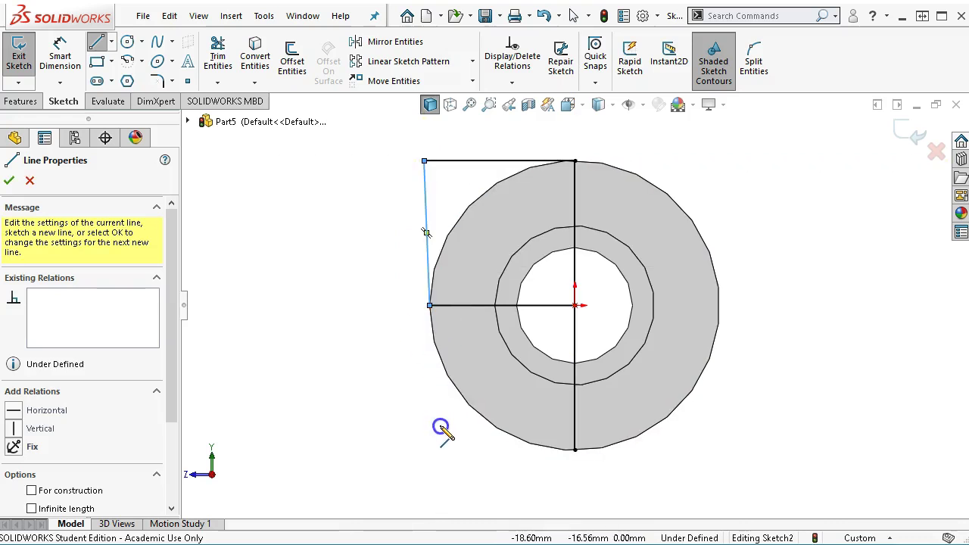
click(429, 305)
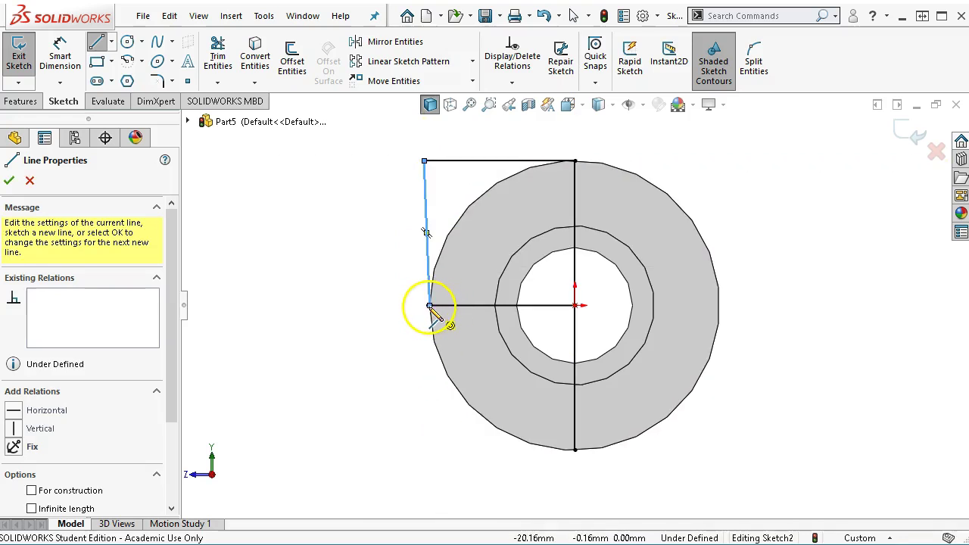
click(435, 449)
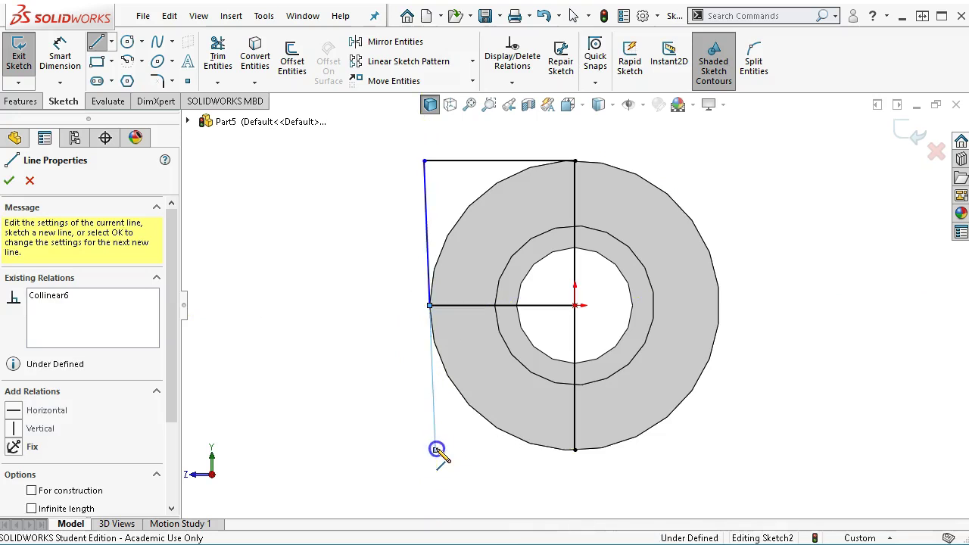
click(575, 450)
right_click(278, 212)
click(314, 218)
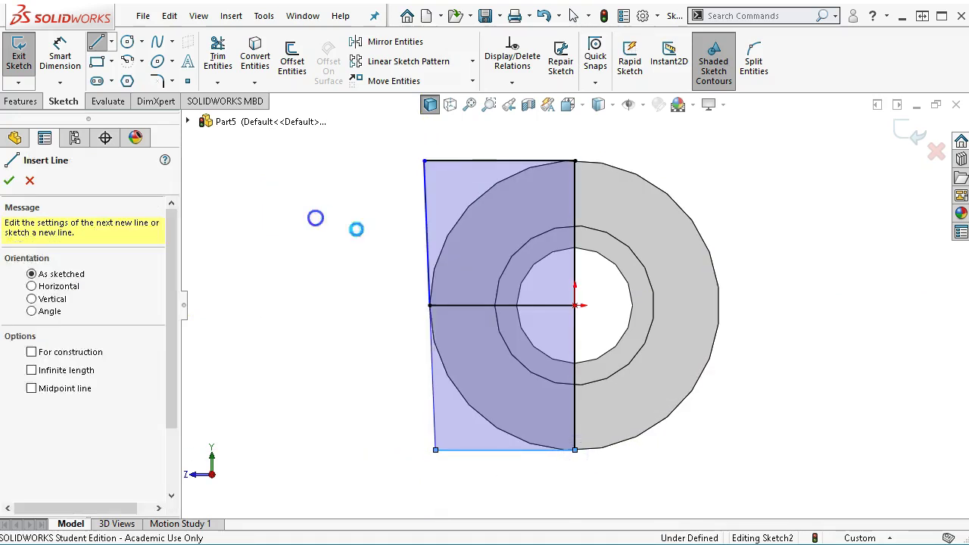
Step: Make the rectangle's left line vertical to fully define it, then view in isometric
click(430, 384)
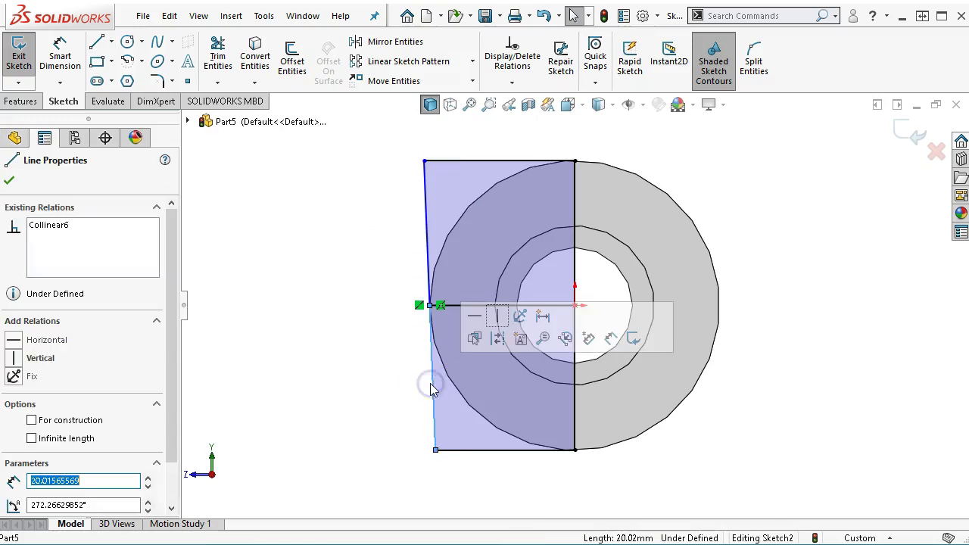
click(498, 320)
click(339, 290)
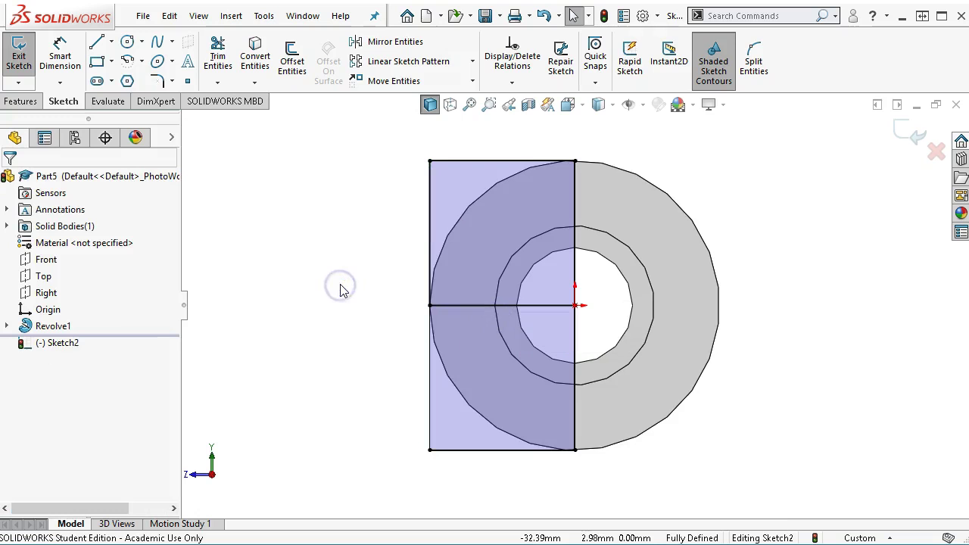
key(z)
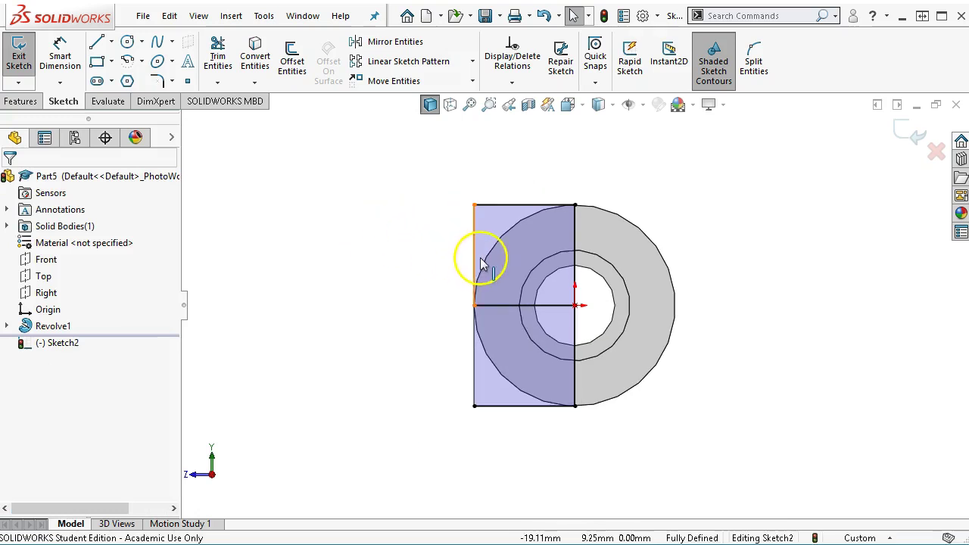
key(Up)
key(Left)
key(ctrl+7)
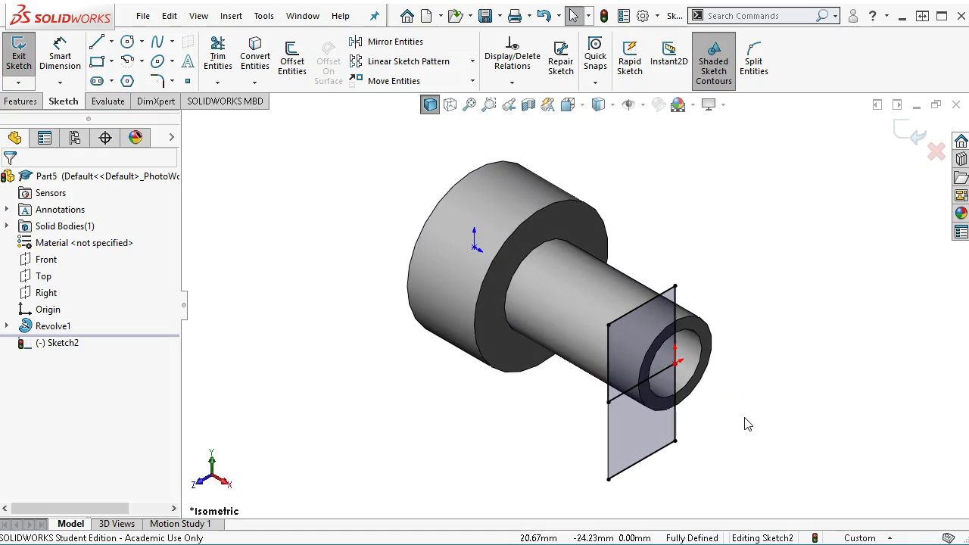
Step: Extruded-cut Sketch2-Region<1> Up To Surface at the step face; the rebuild fails
click(18, 101)
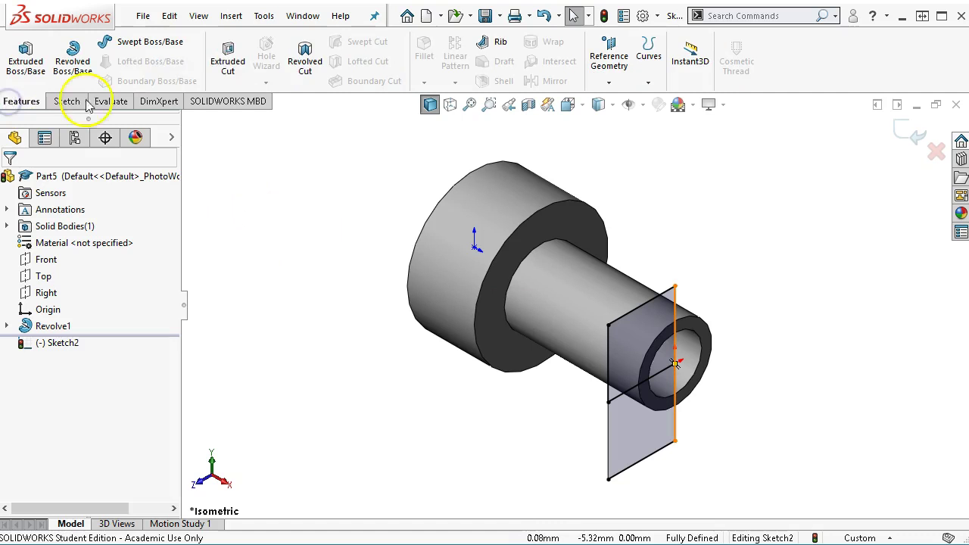
click(227, 59)
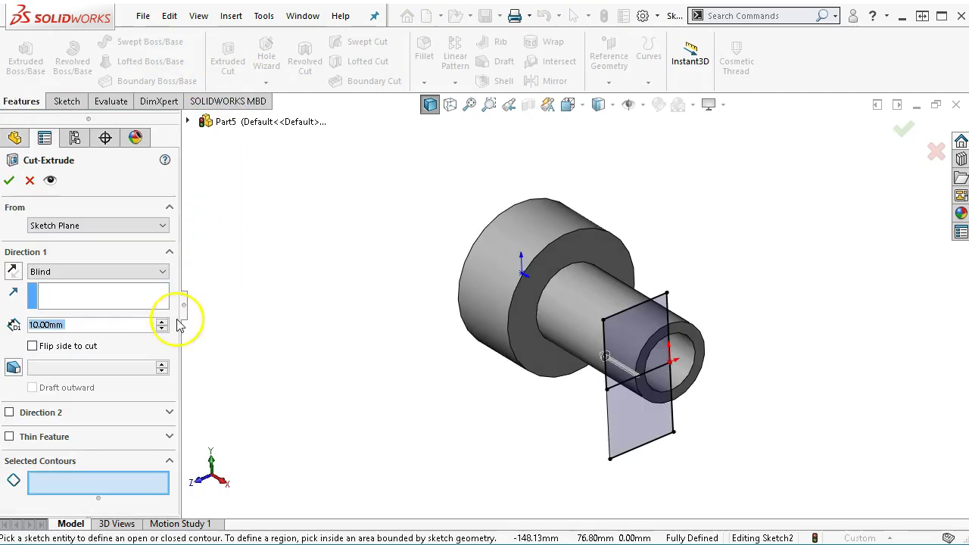
click(81, 271)
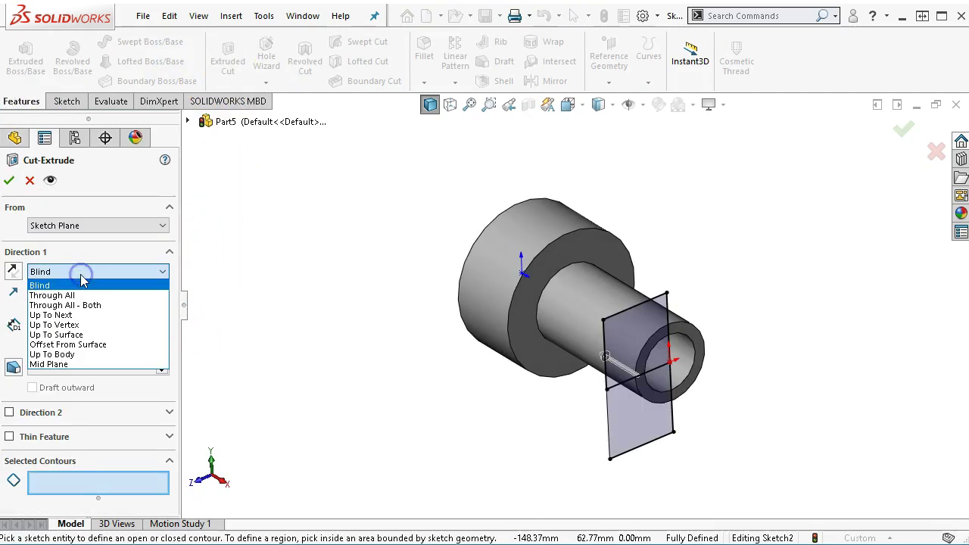
click(75, 333)
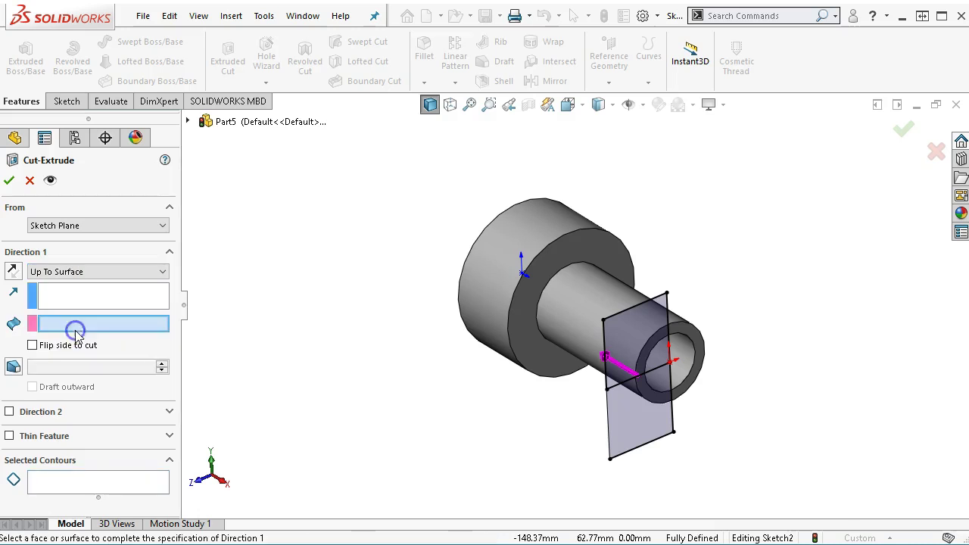
click(575, 317)
click(539, 342)
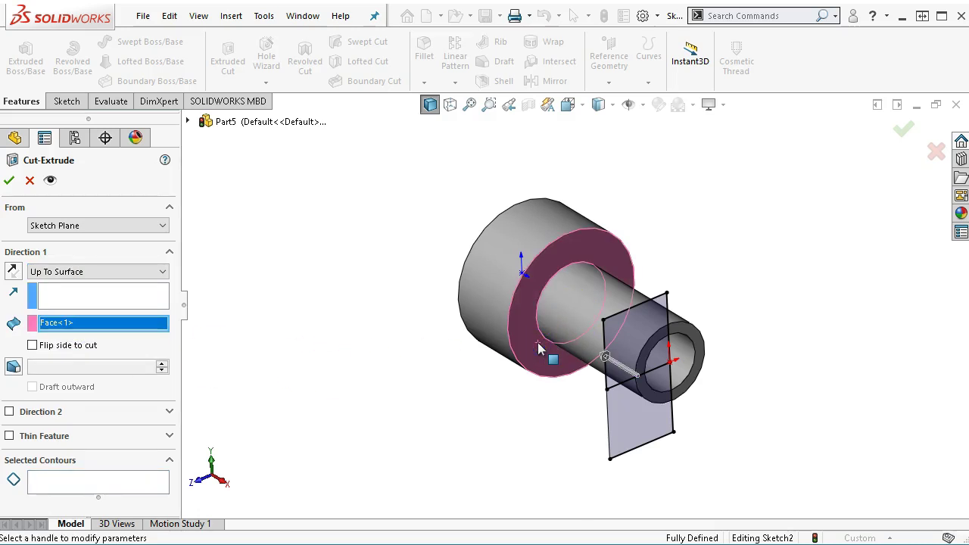
click(121, 481)
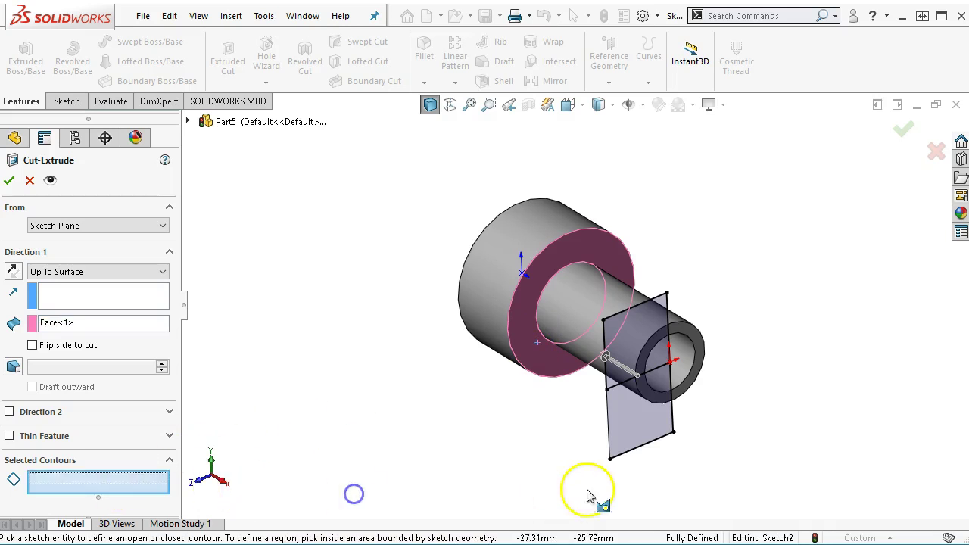
click(626, 442)
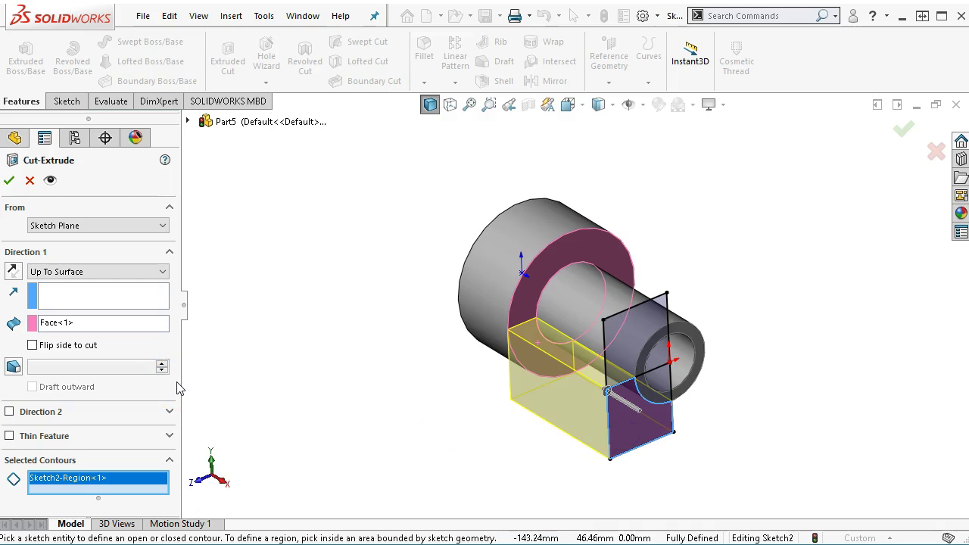
click(10, 182)
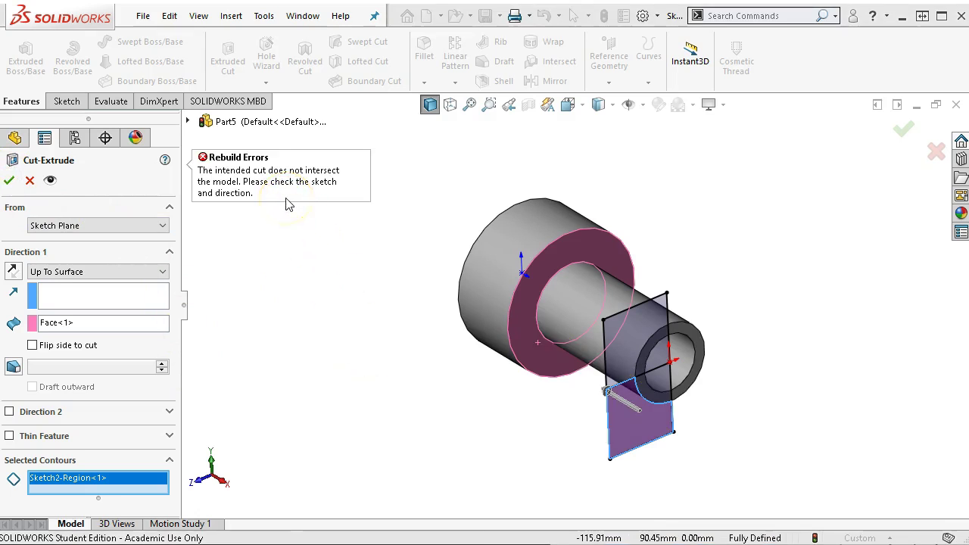
middle_drag(338, 278, 305, 310)
Step: Cut a flat on the small tube using only the crescent region Sketch2-Region<2>, back to the step face
scroll(622, 416, down, 4)
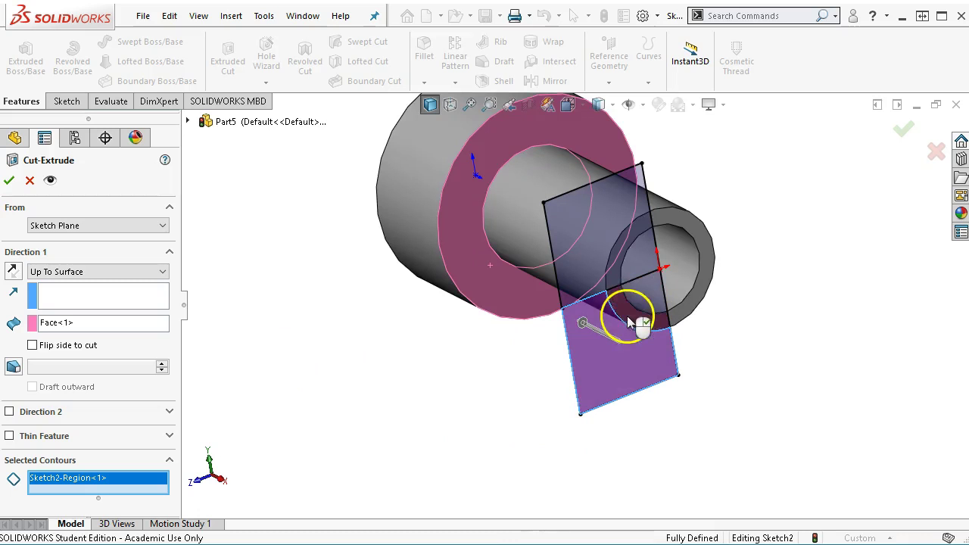
scroll(627, 345, down, 1)
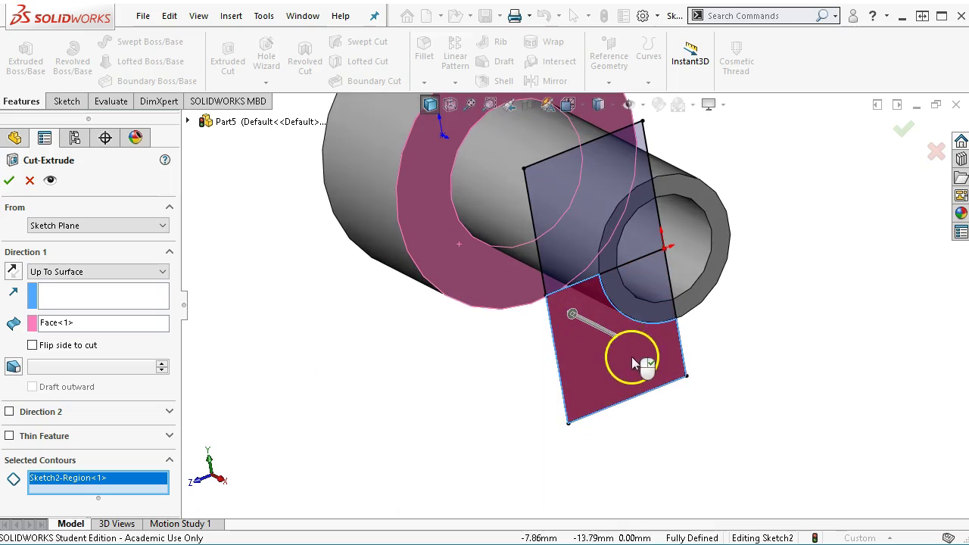
scroll(630, 346, down, 1)
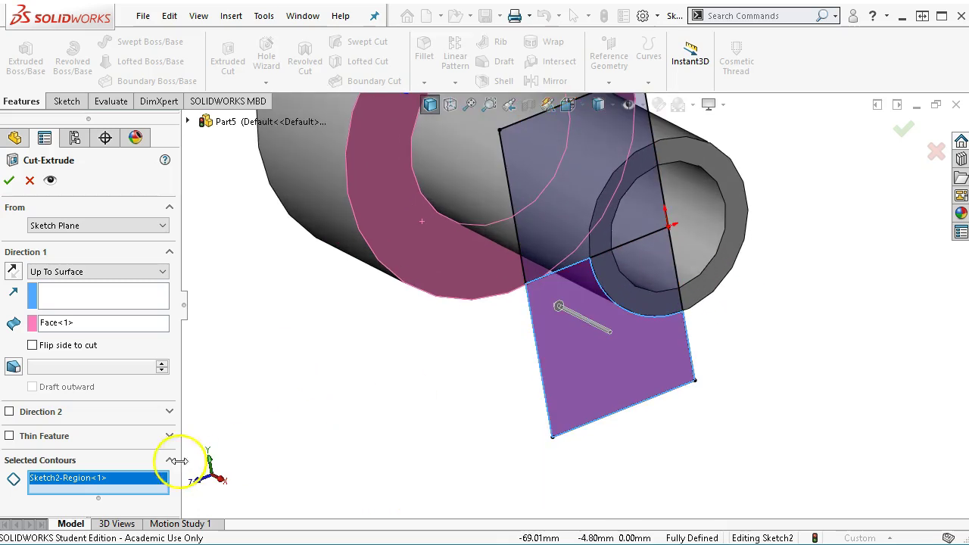
right_click(121, 483)
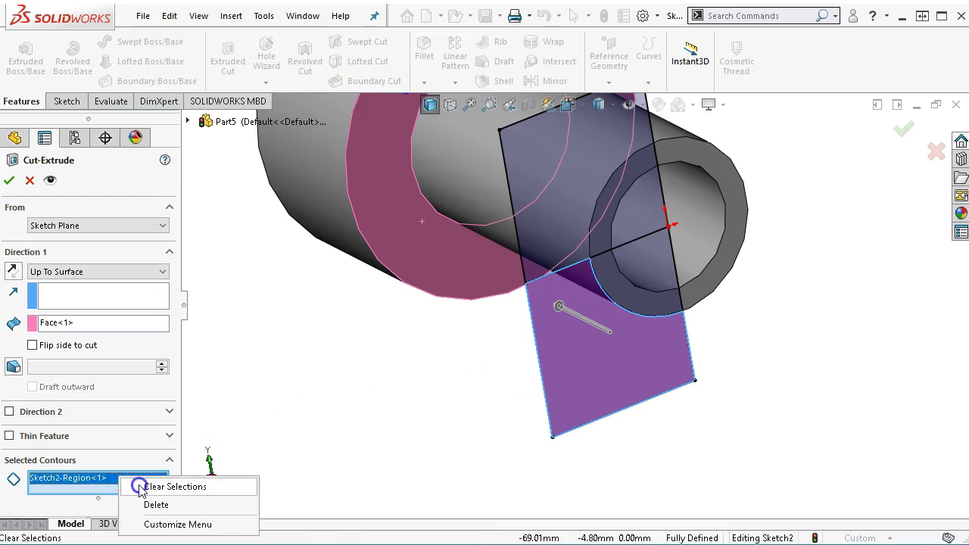
click(148, 487)
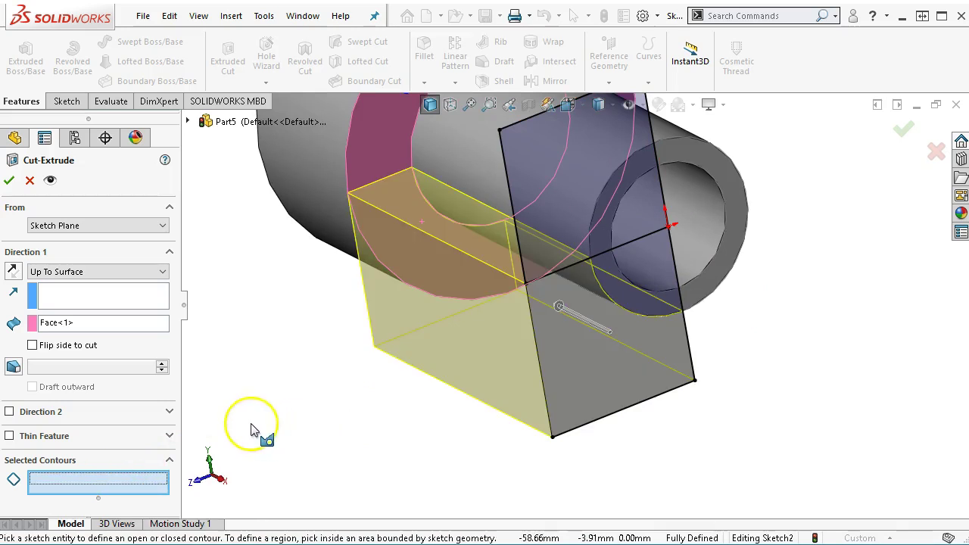
click(647, 303)
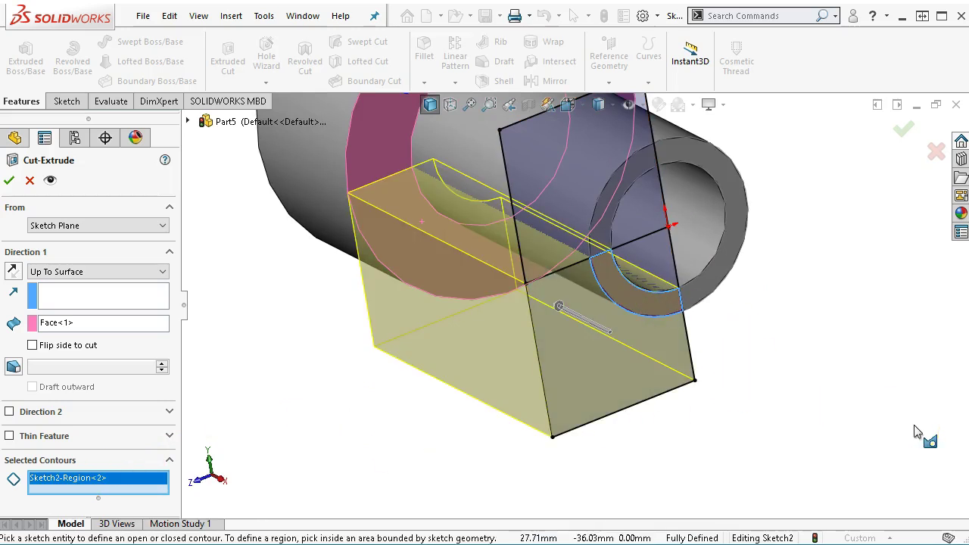
click(8, 180)
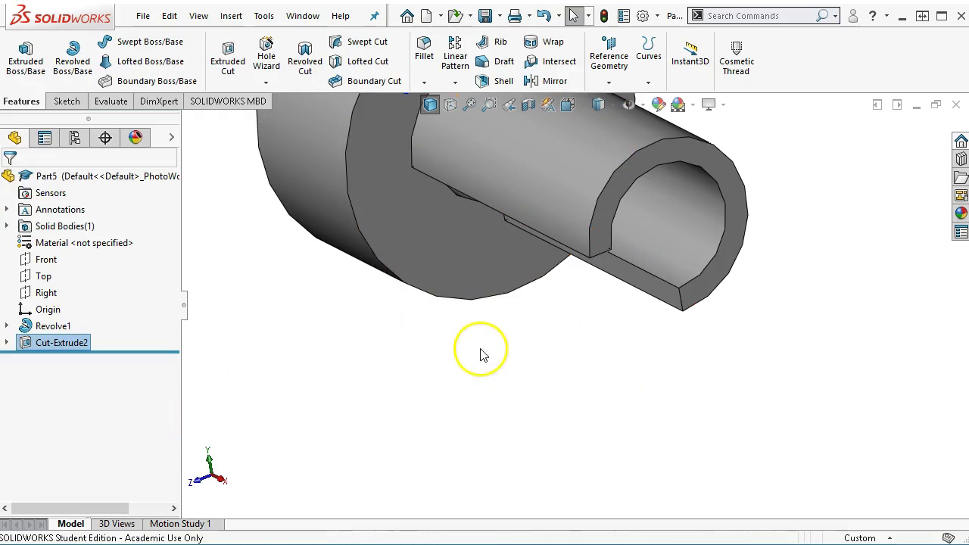
scroll(587, 364, up, 3)
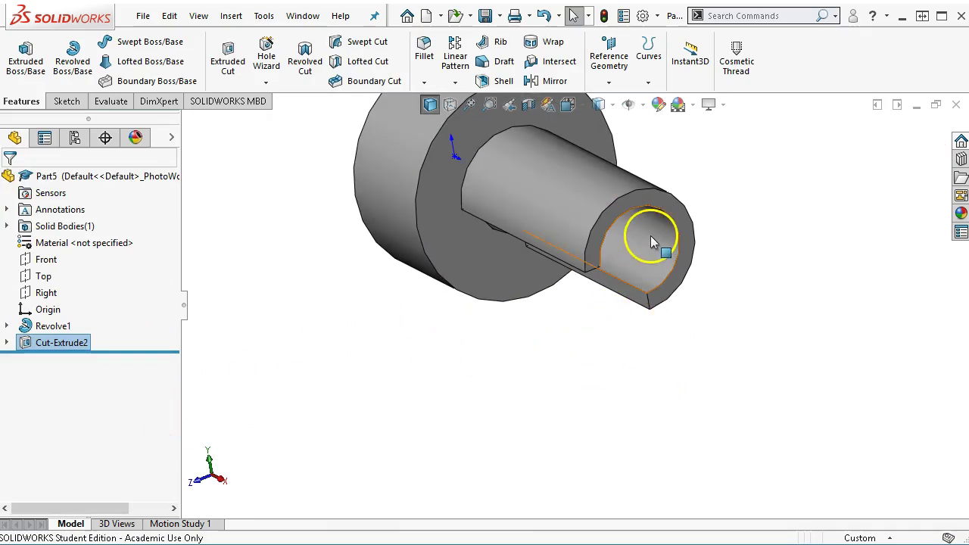
Step: Edit Cut-Extrude2 to remove Sketch2-Region<1> so only the crescent region is cut
click(6, 343)
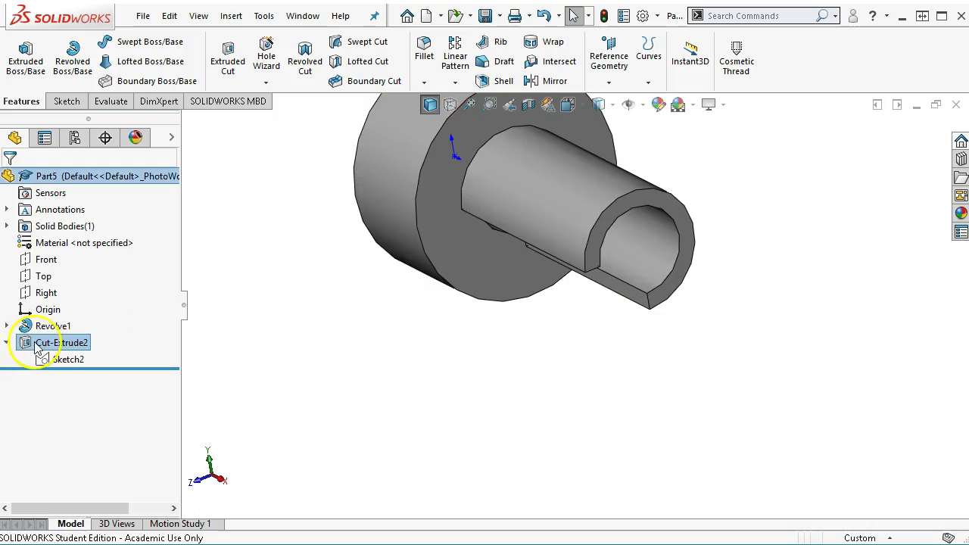
right_click(36, 345)
click(154, 316)
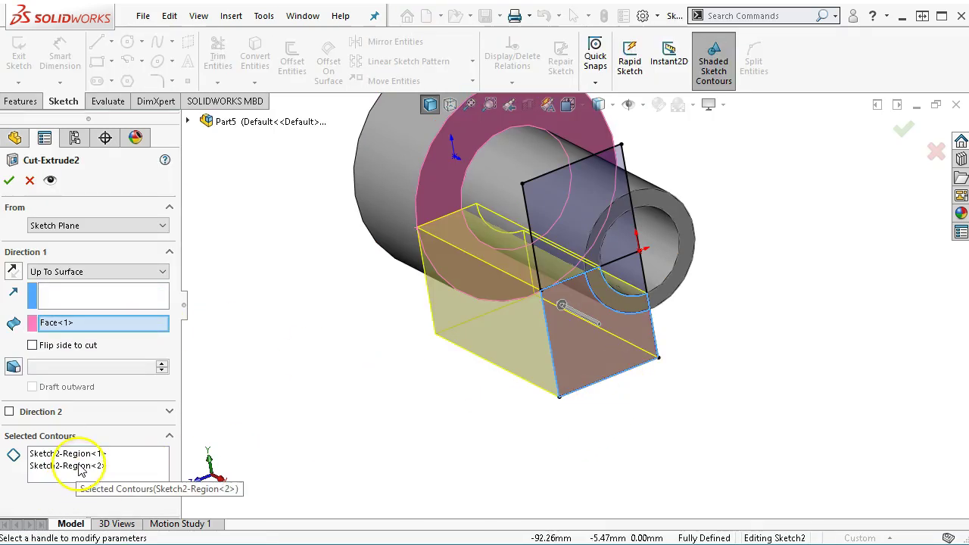
click(81, 468)
click(80, 453)
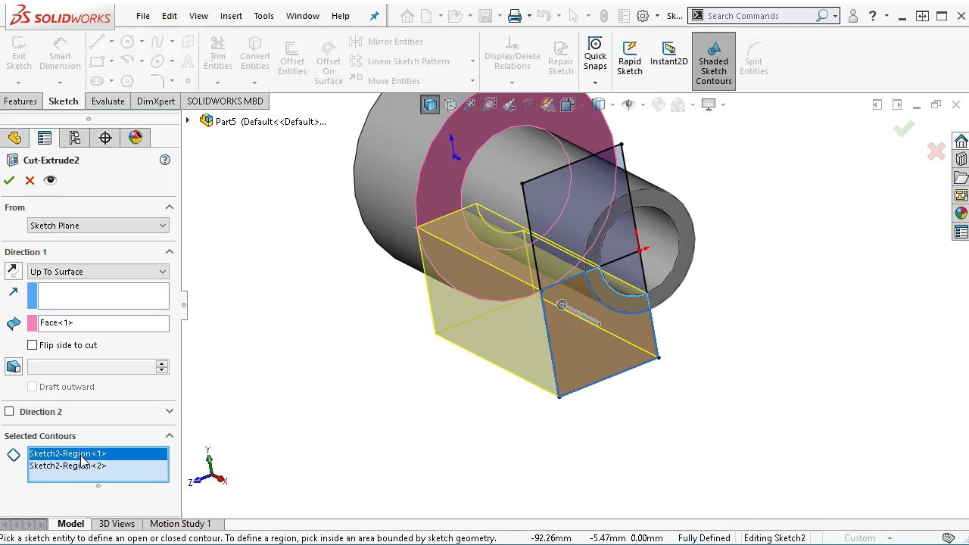
key(Delete)
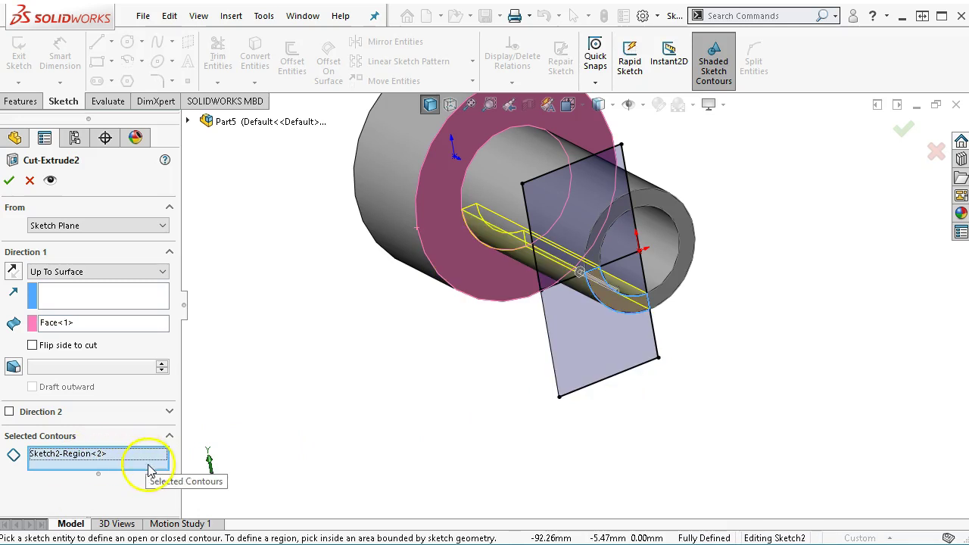
click(606, 383)
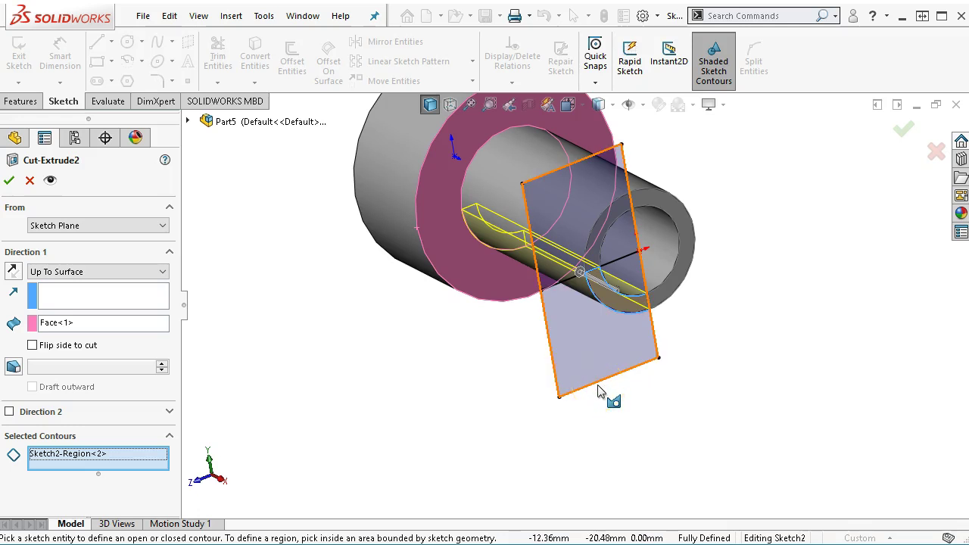
click(606, 385)
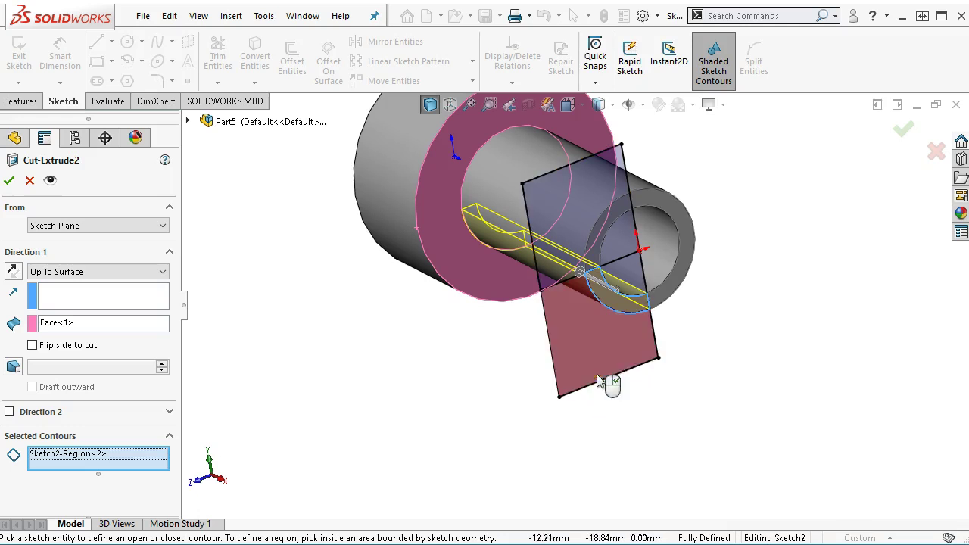
click(346, 342)
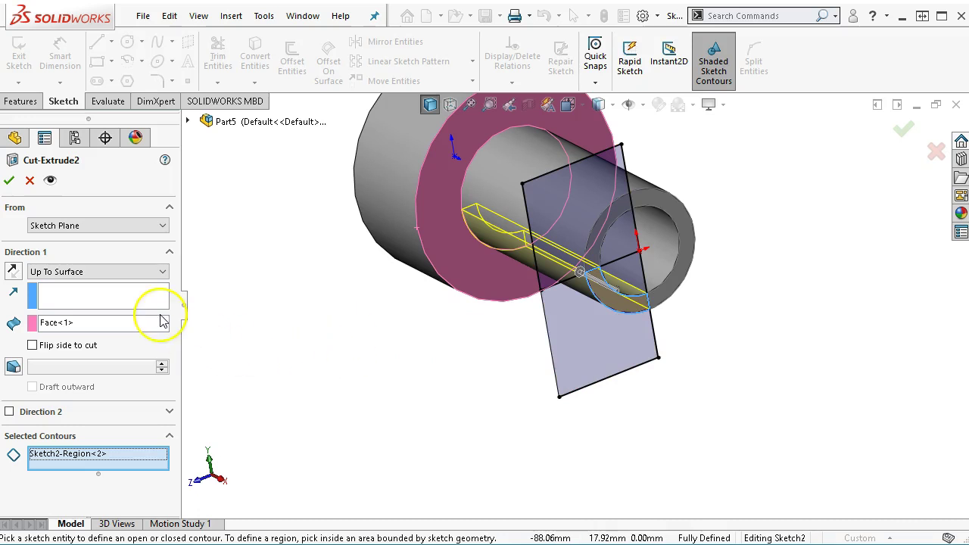
click(9, 183)
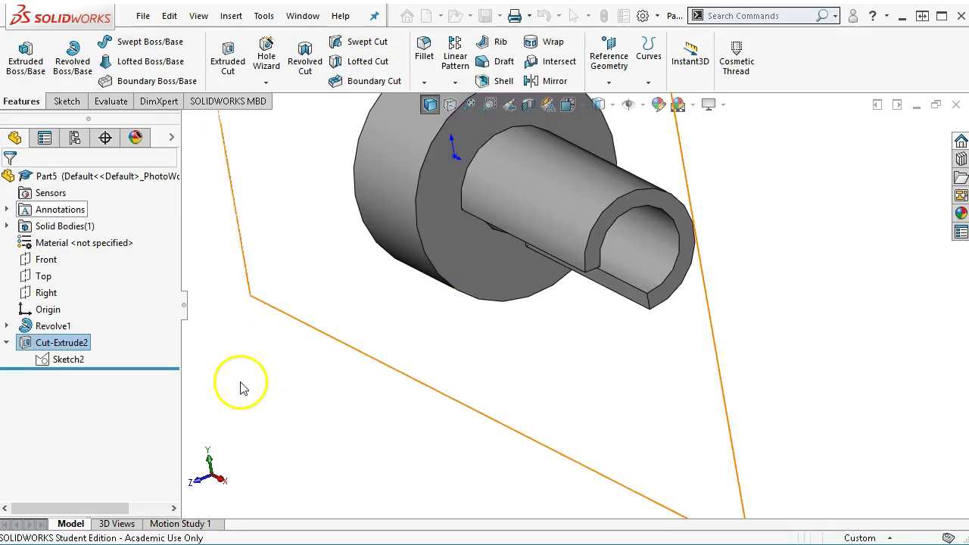
Step: Start a new Extruded Cut reusing Sketch2
click(79, 359)
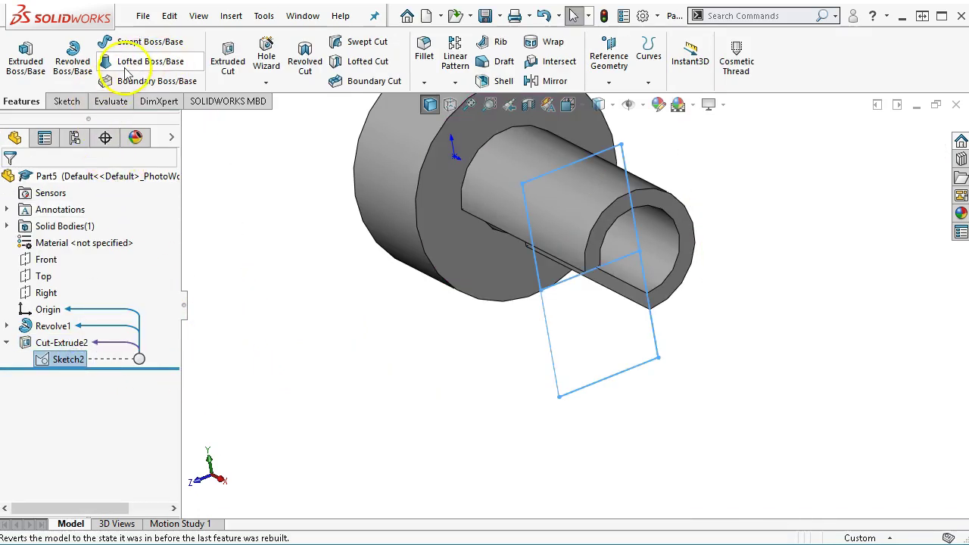
click(230, 63)
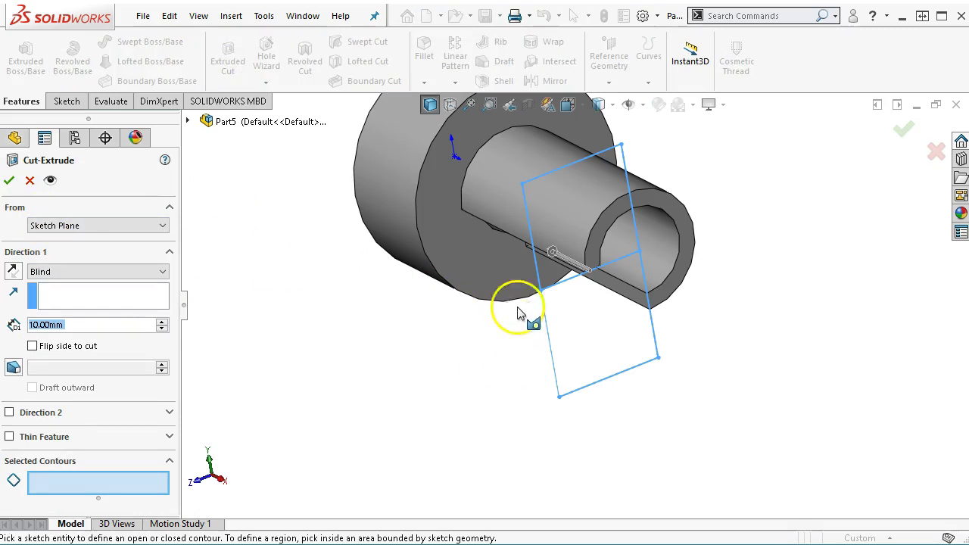
key(alt+Tab)
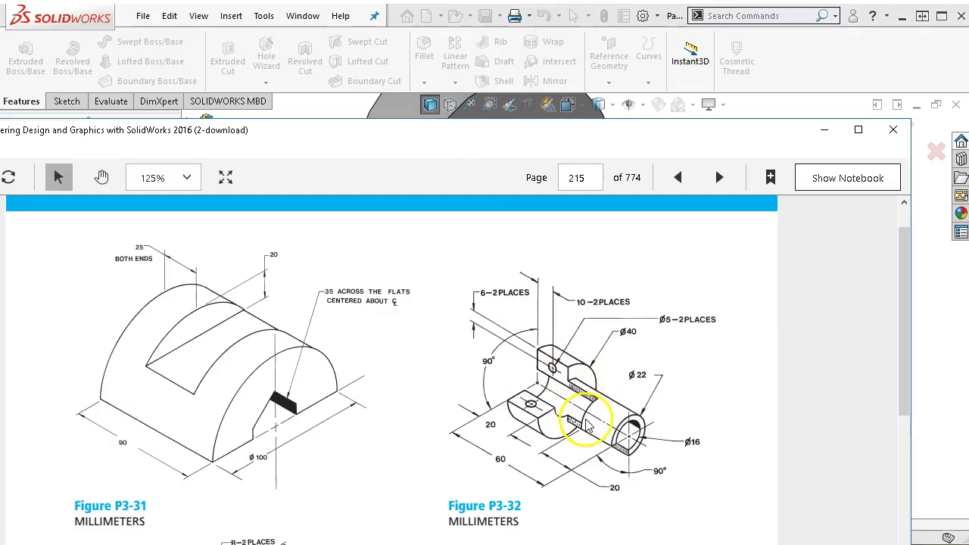
drag(550, 141, 622, 255)
Step: Make the cut start from a 20.00 mm offset from the sketch plane
click(94, 230)
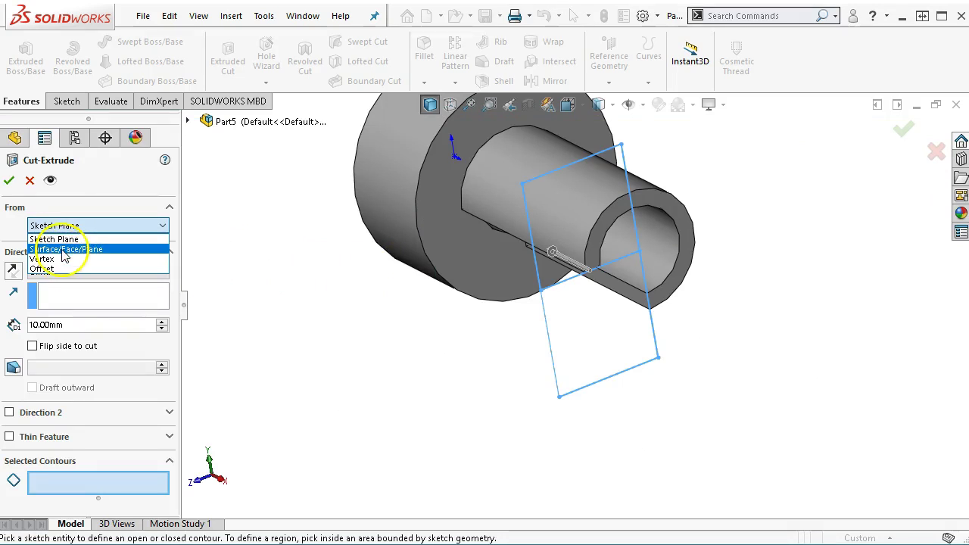
click(44, 269)
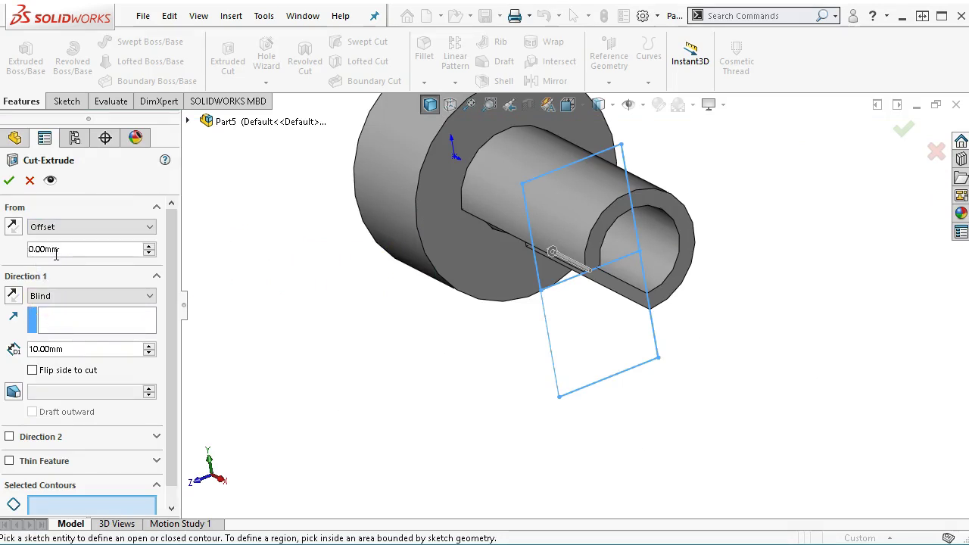
text(20)
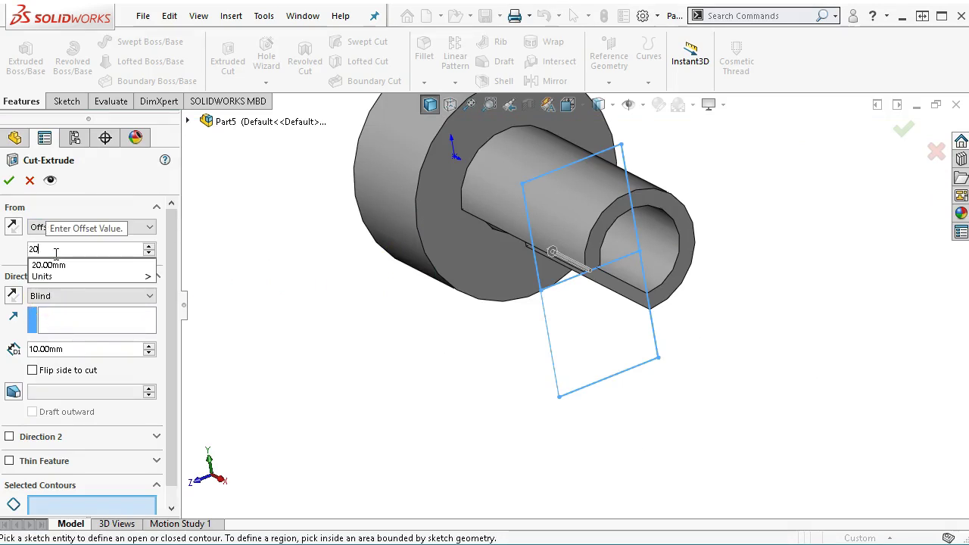
key(Return)
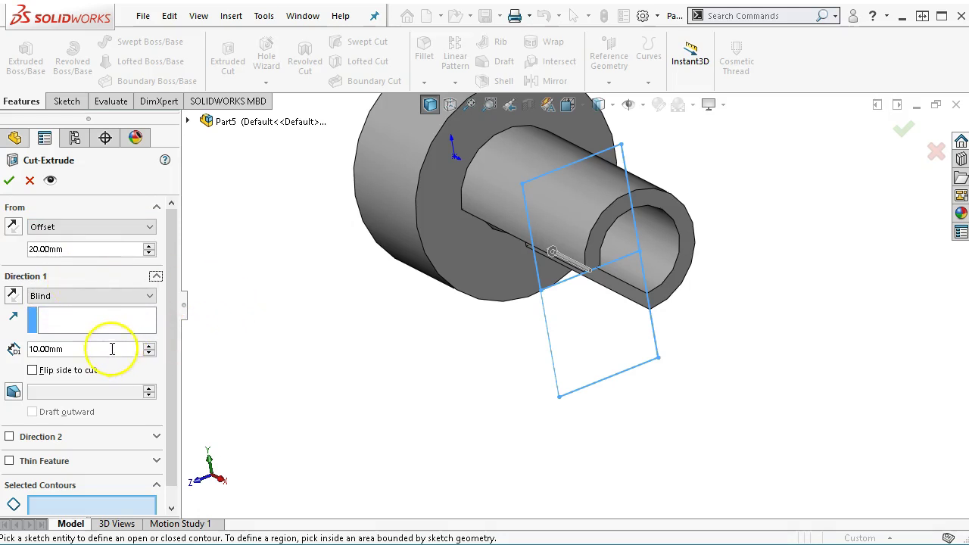
click(108, 504)
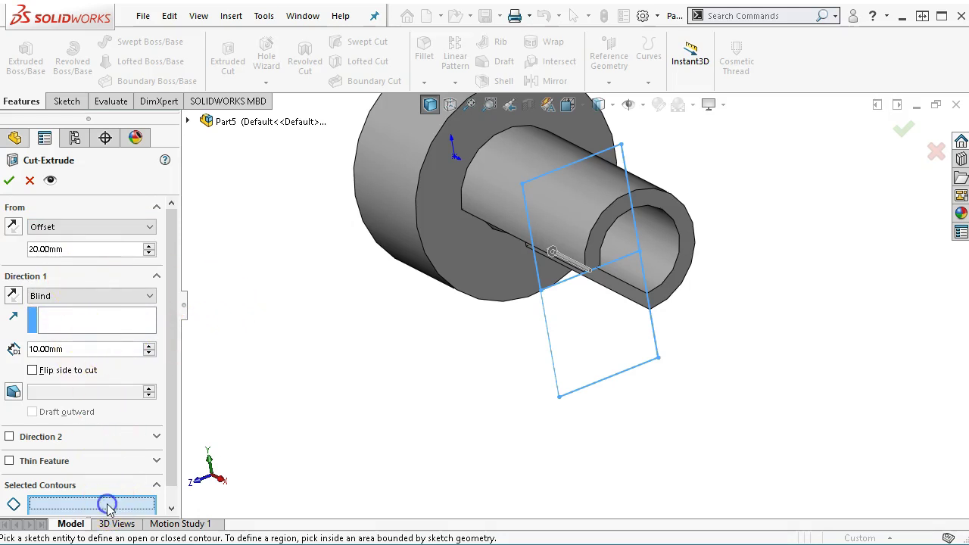
Step: Pick the rectangle contour, reverse the 20 mm offset, and set the end condition to Up To Surface
click(608, 384)
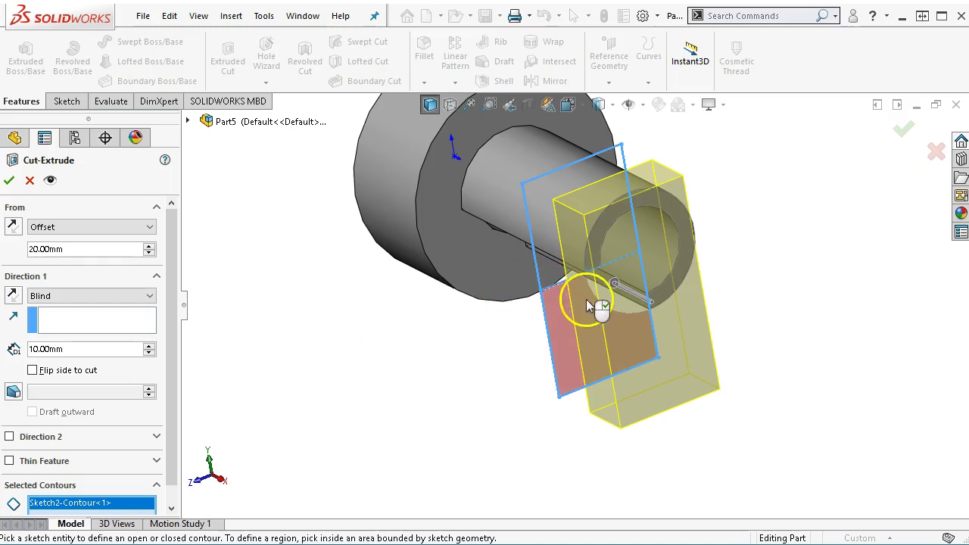
click(13, 227)
middle_drag(257, 292, 336, 299)
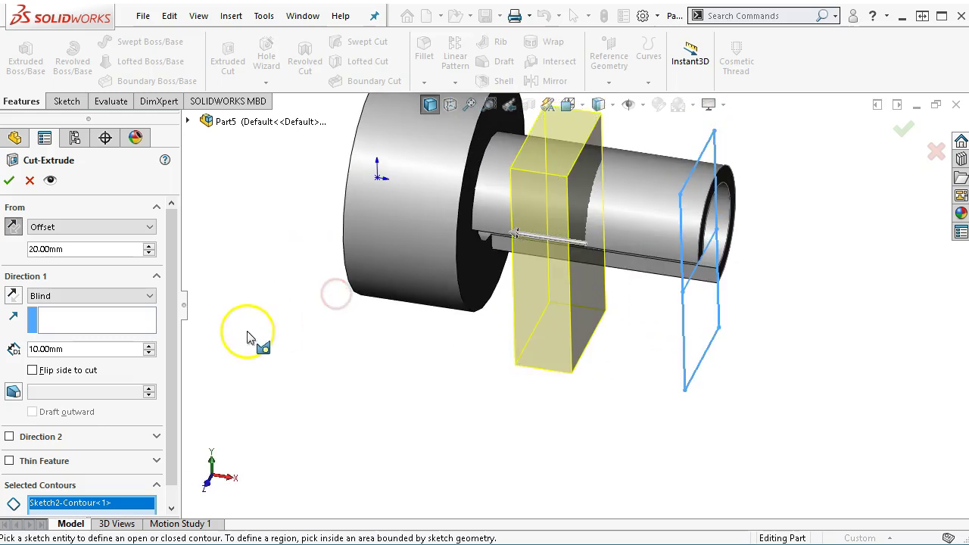
click(66, 297)
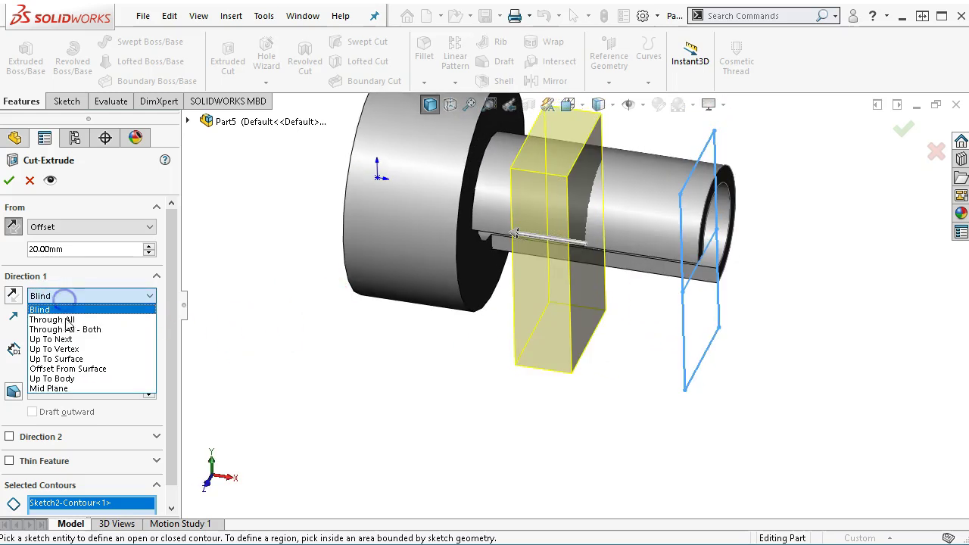
click(68, 358)
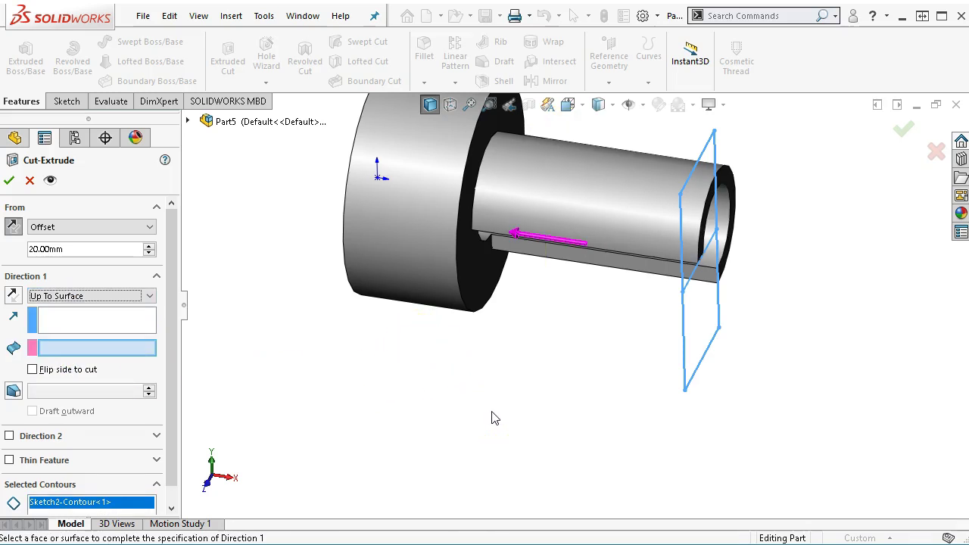
middle_drag(492, 418, 460, 396)
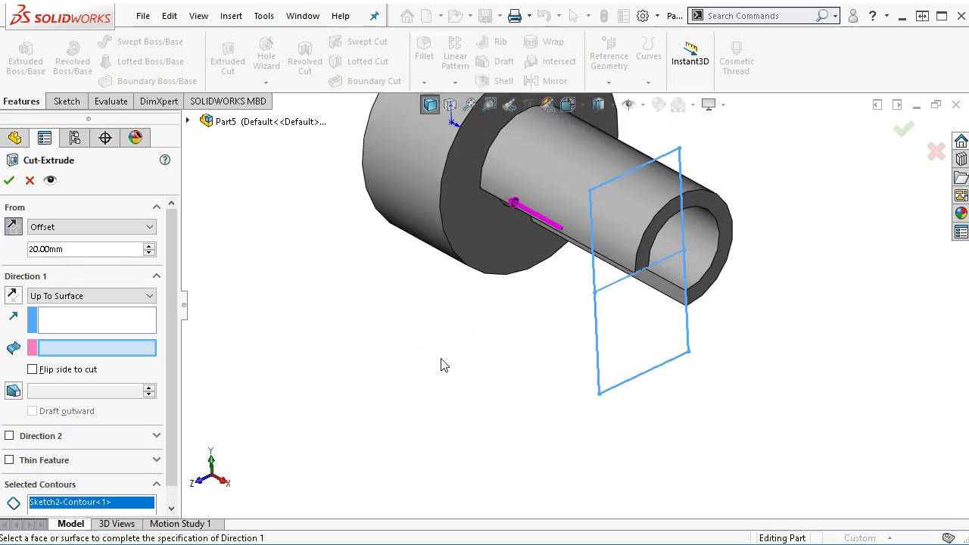
scroll(474, 335, up, 2)
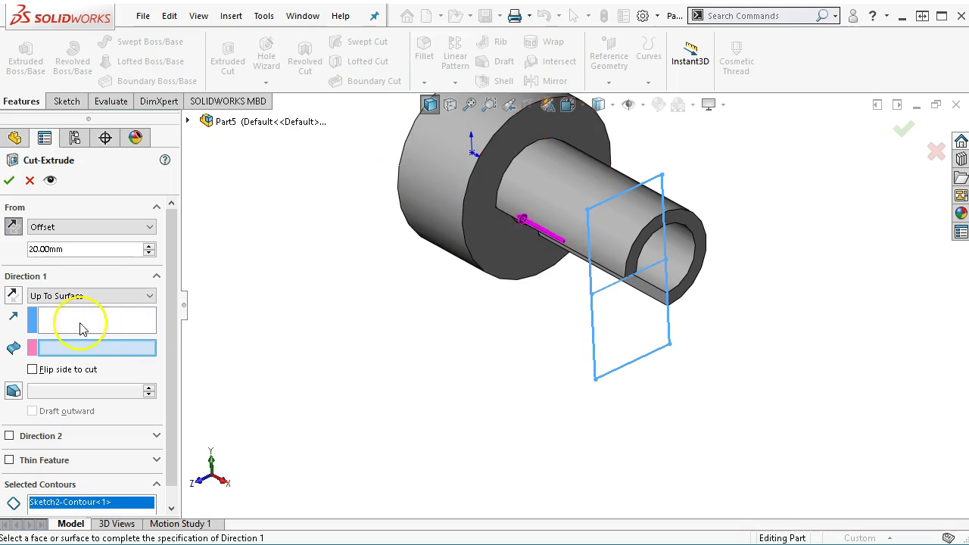
Step: Replace the cut's contours with the outer and inner ring sketch regions
right_click(97, 502)
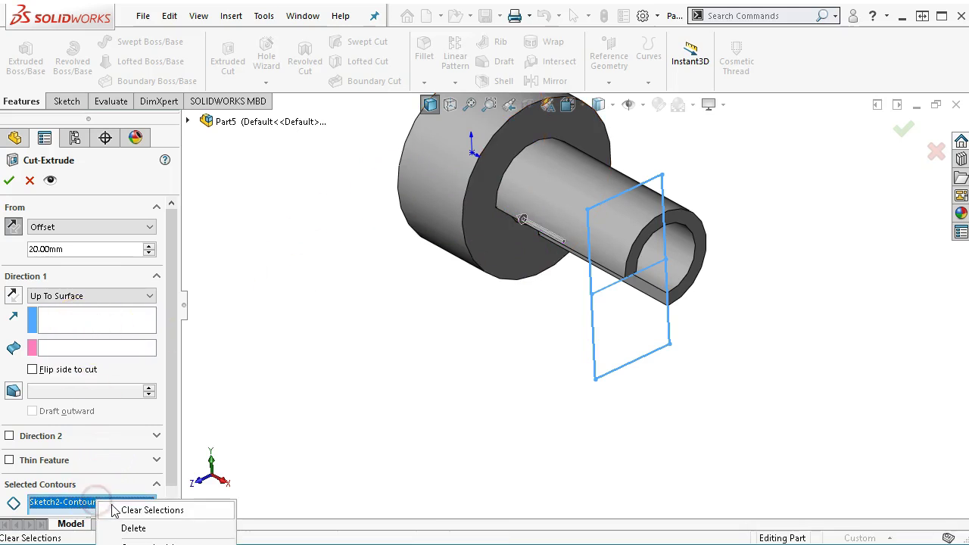
click(148, 510)
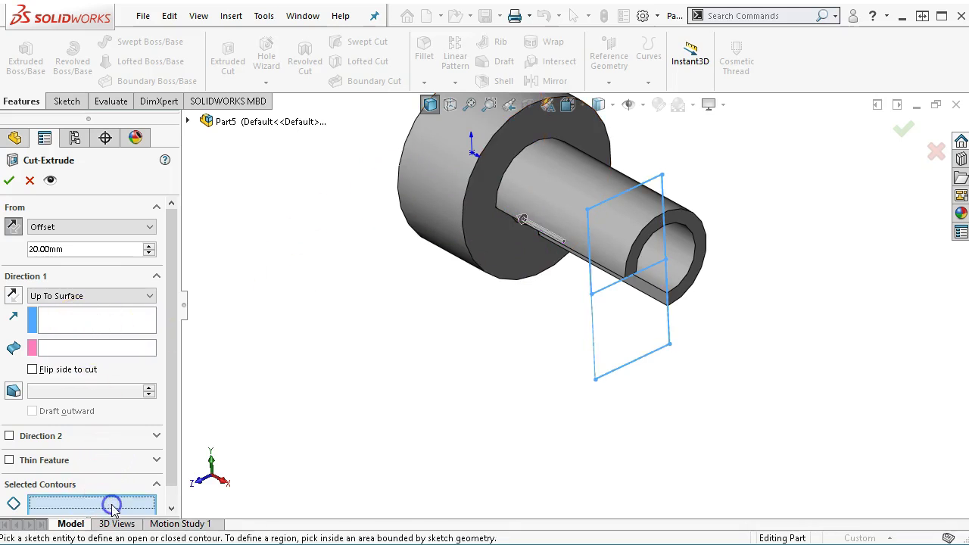
click(610, 285)
click(634, 262)
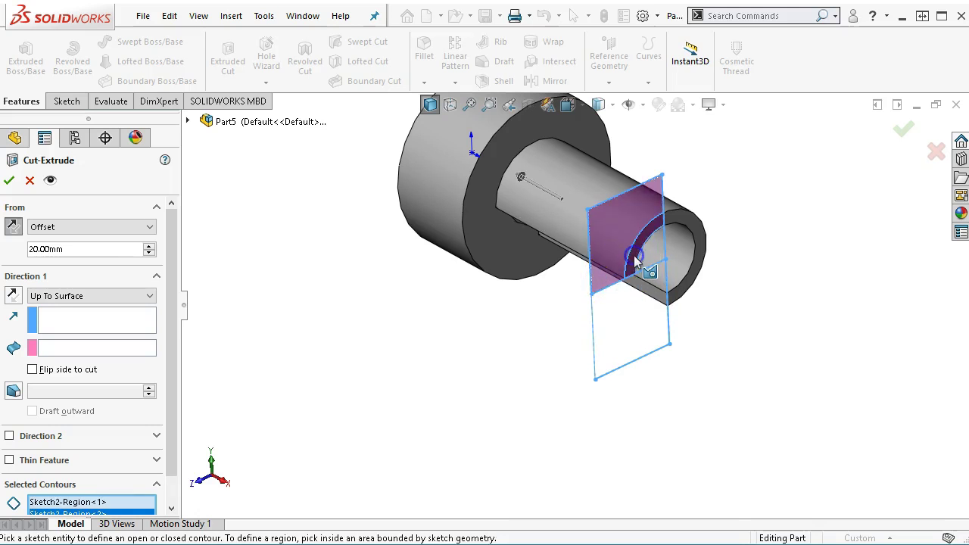
click(416, 346)
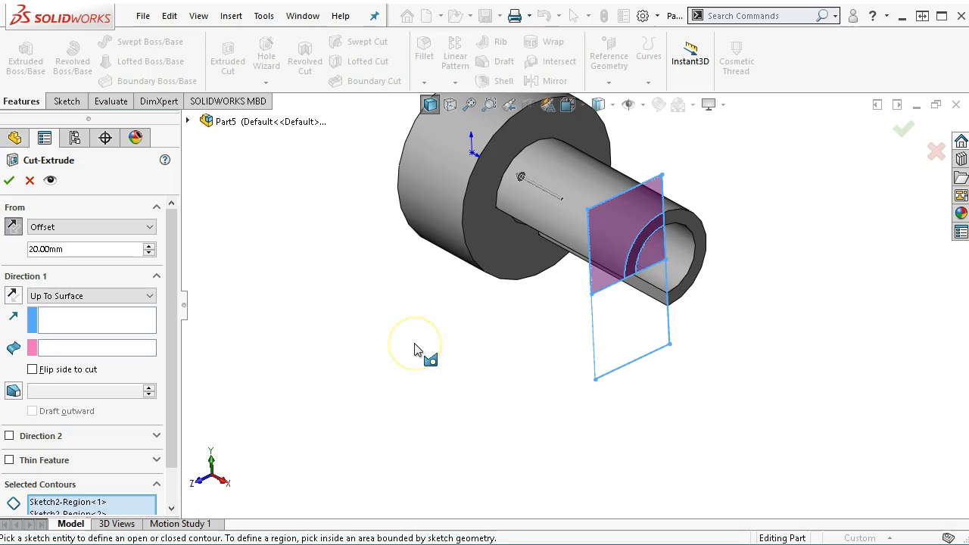
click(597, 280)
click(641, 247)
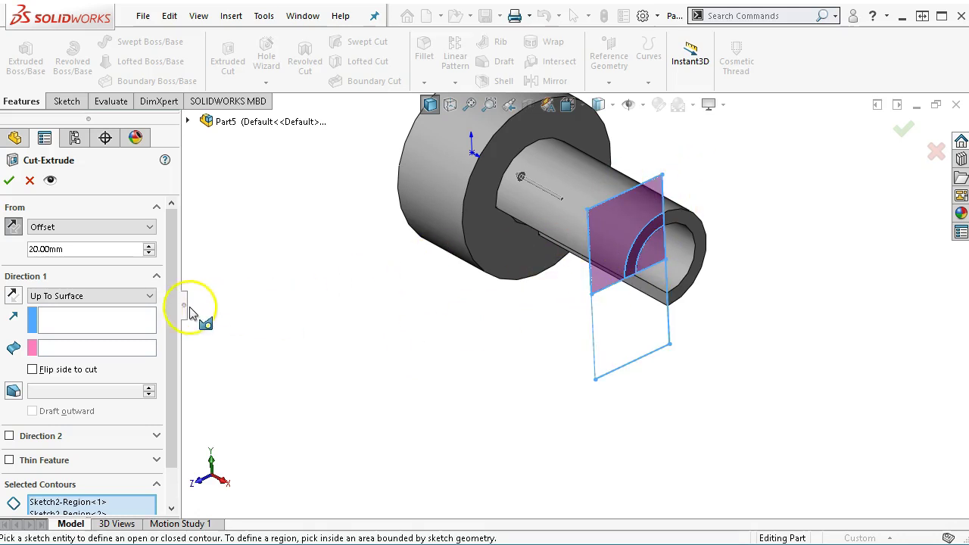
Step: Set the cut to Through All and apply it as Cut-Extrude3
click(73, 297)
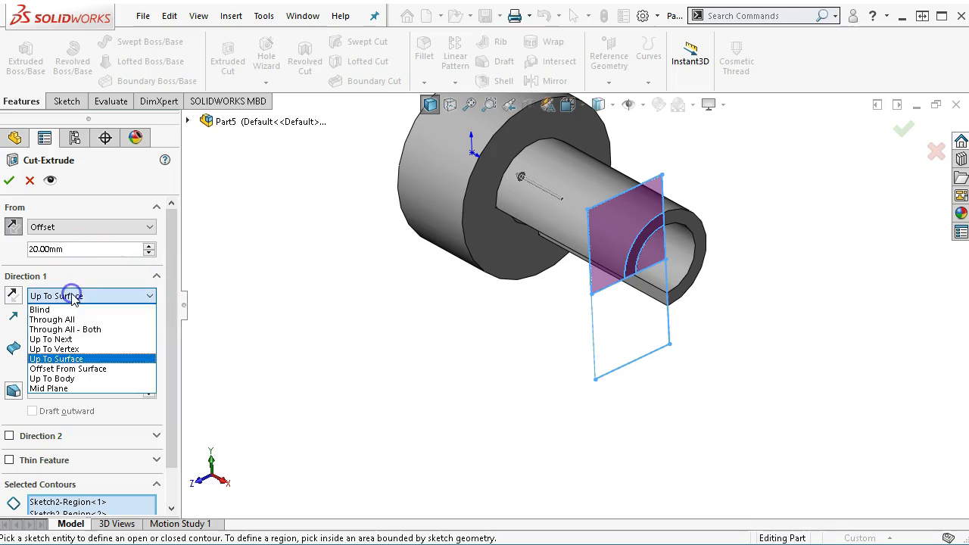
click(73, 318)
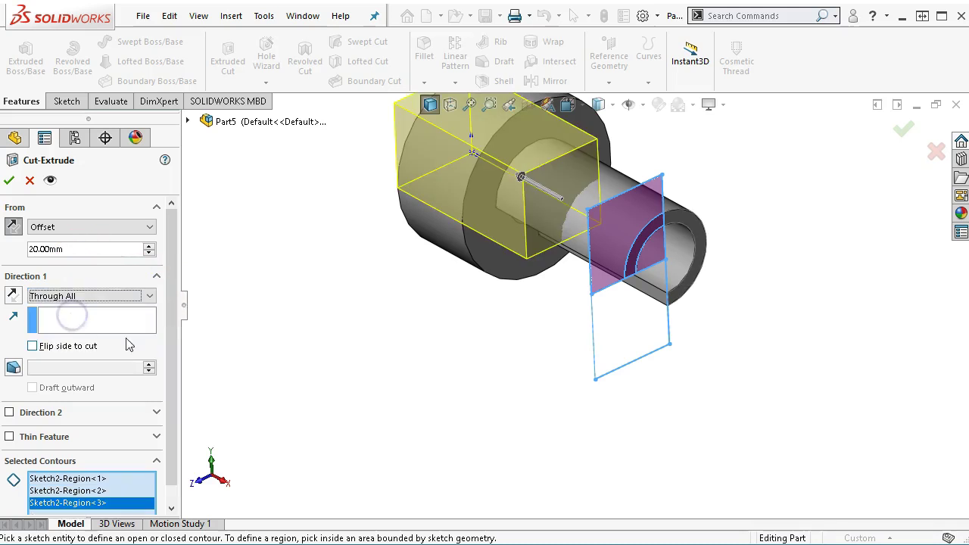
key(z)
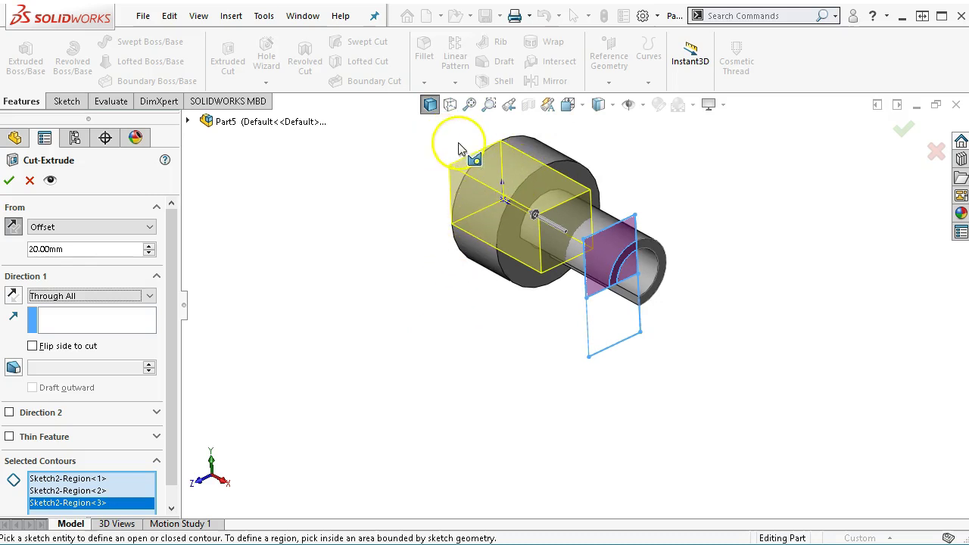
click(9, 180)
middle_drag(252, 366, 526, 439)
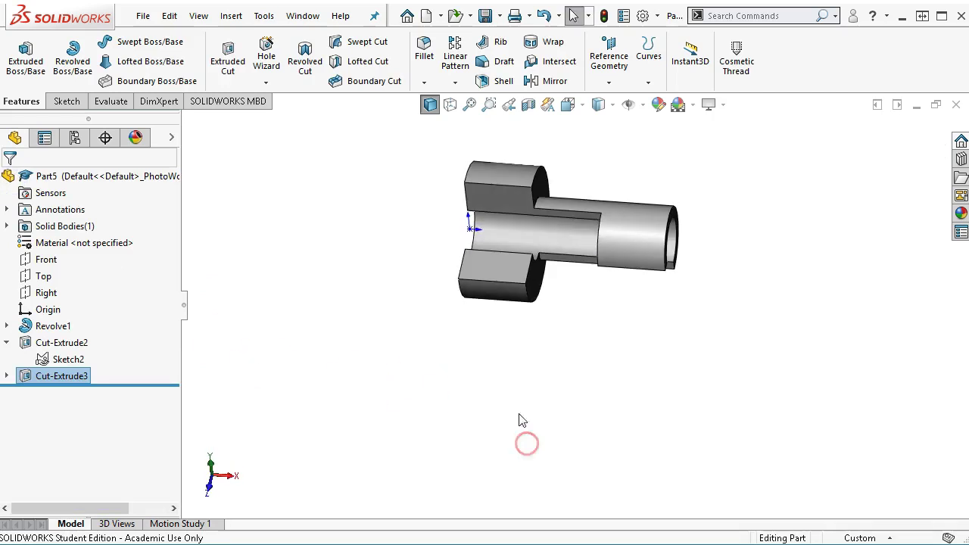
Step: Select the cut tab's flat top face and launch Hole Wizard from the S shortcut bar
middle_drag(487, 216, 505, 203)
click(506, 206)
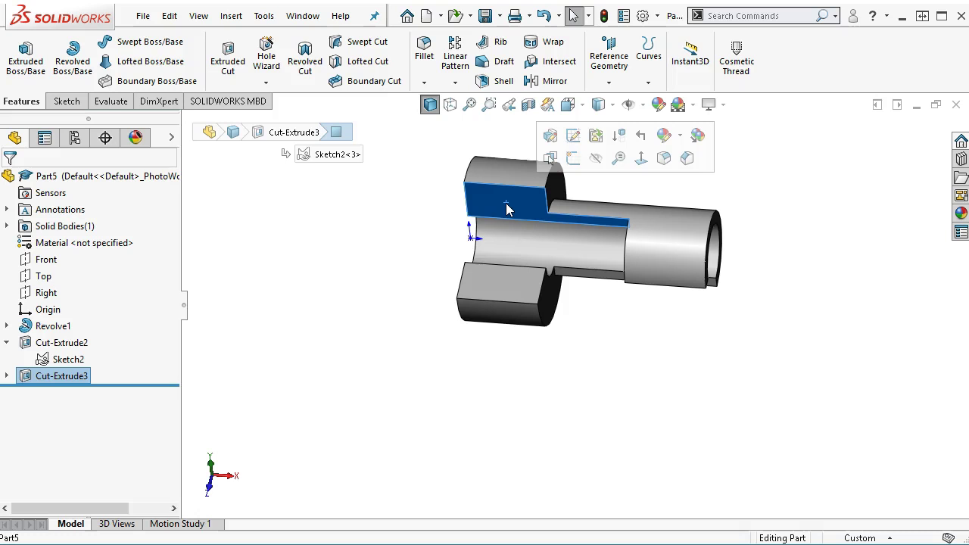
click(528, 206)
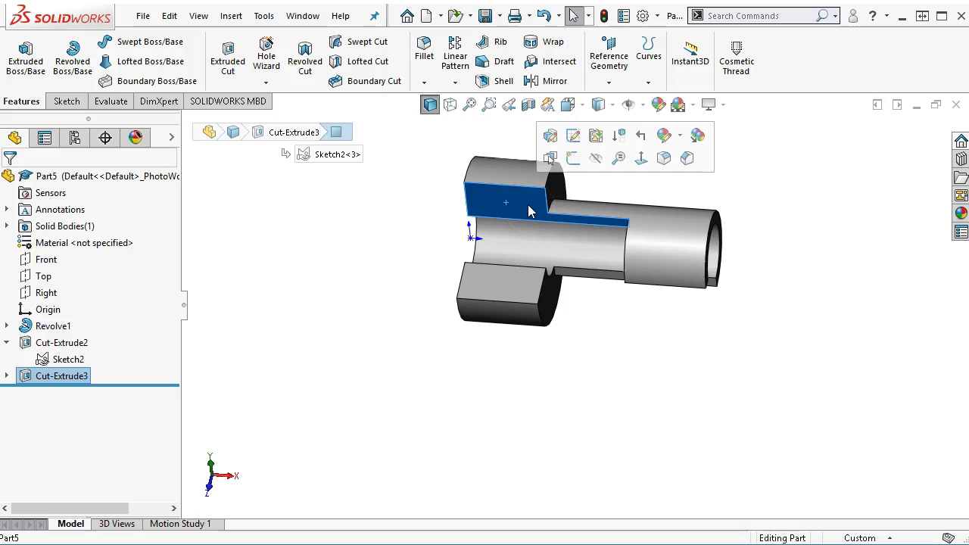
key(s)
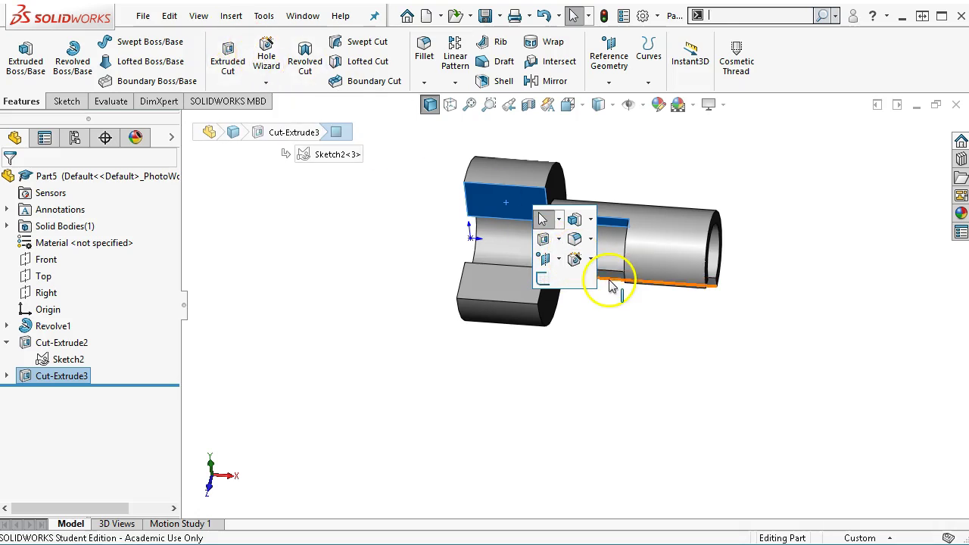
click(575, 259)
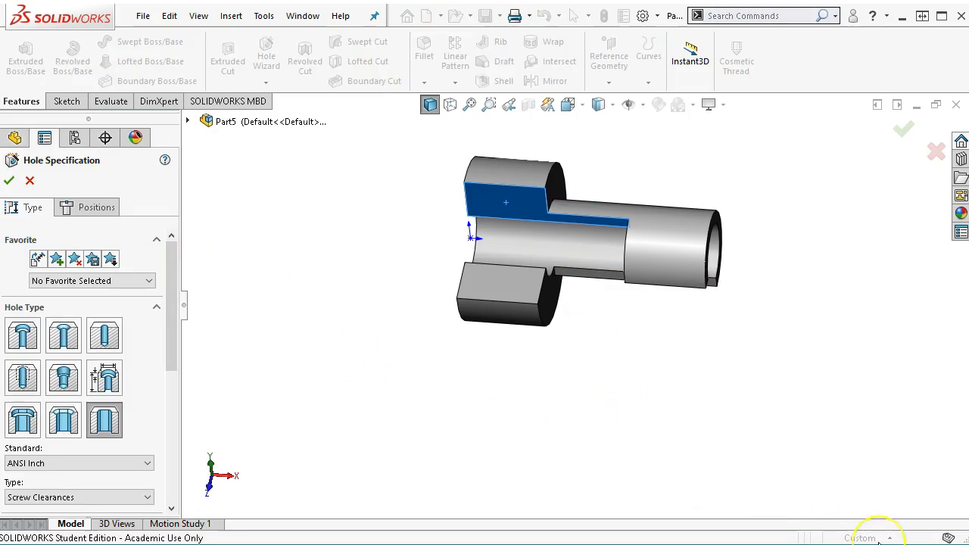
Step: View the tab face Normal To and choose the plain Hole type with default sizing
key(ctrl+8)
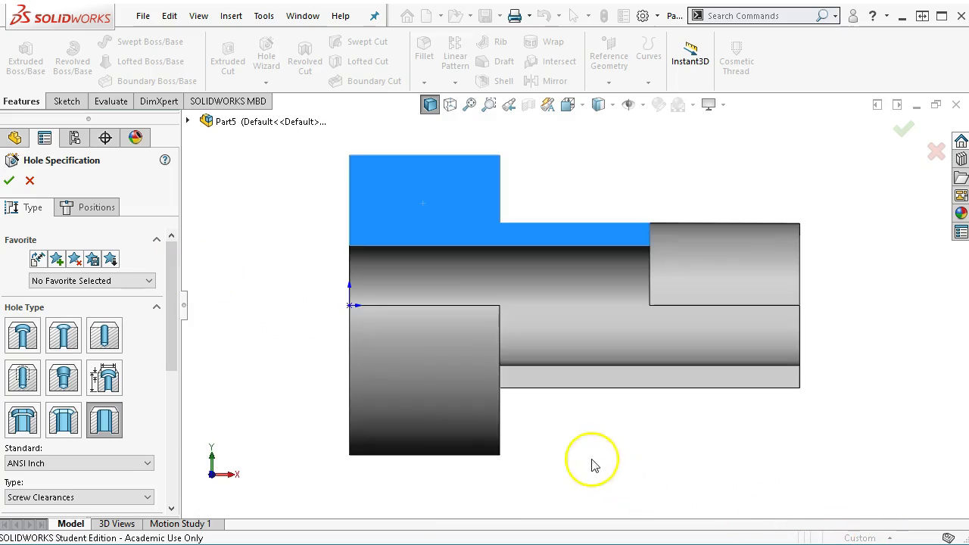
click(94, 339)
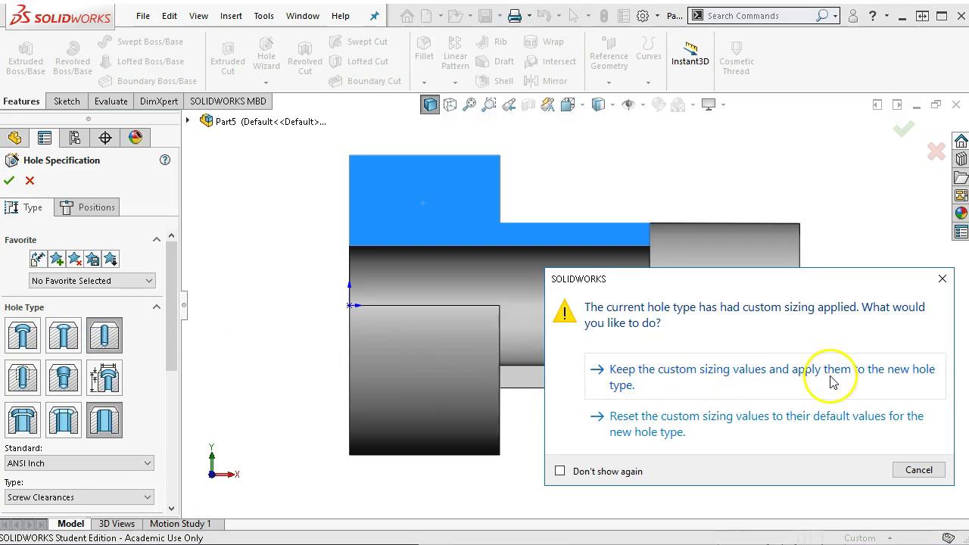
click(650, 418)
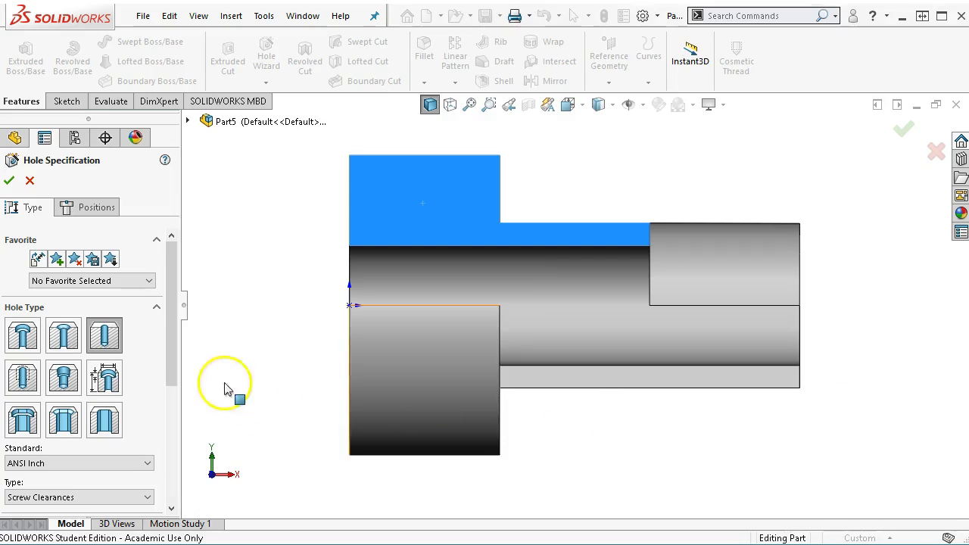
drag(174, 320, 186, 398)
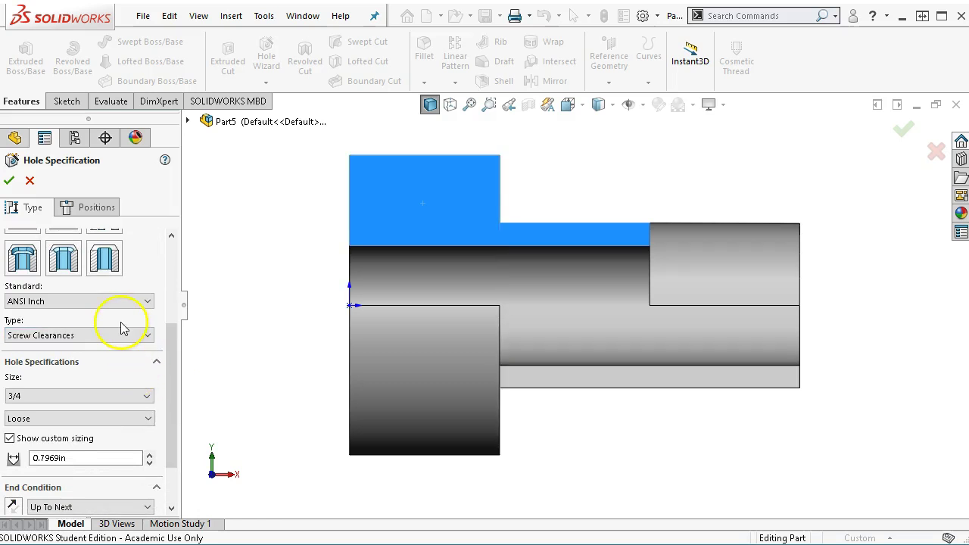
Step: Set the hole to ANSI Metric, Drill sizes type, size Ø5.0
click(85, 302)
click(73, 324)
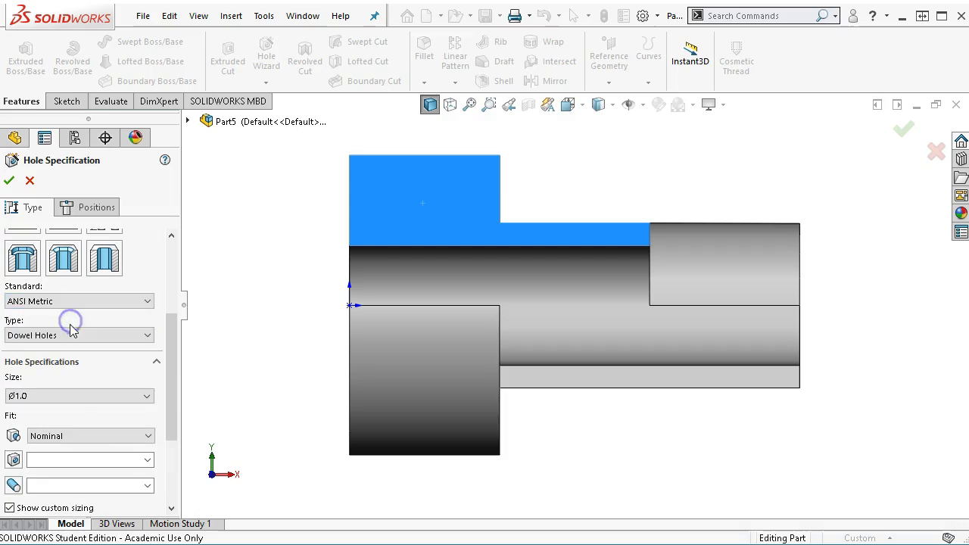
click(70, 335)
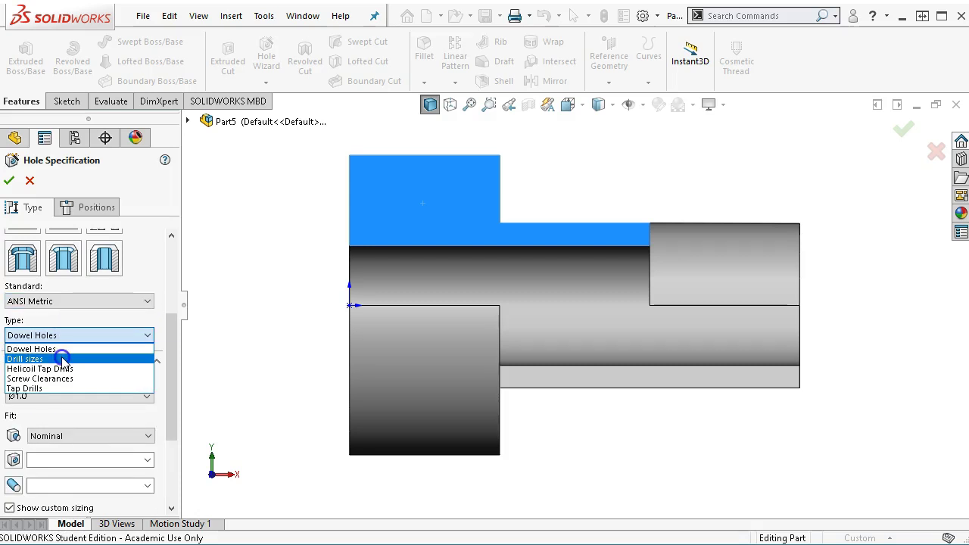
click(62, 358)
click(83, 395)
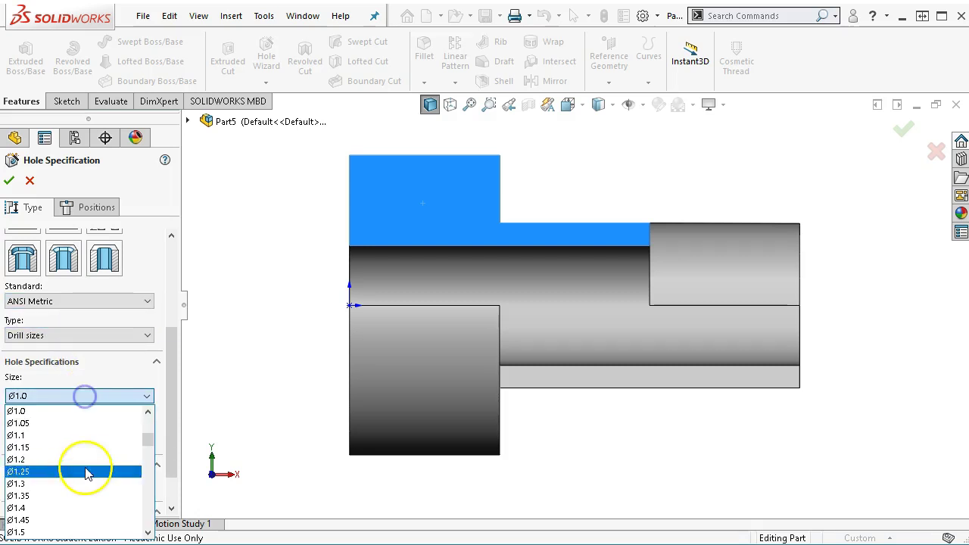
scroll(83, 469, down, 10)
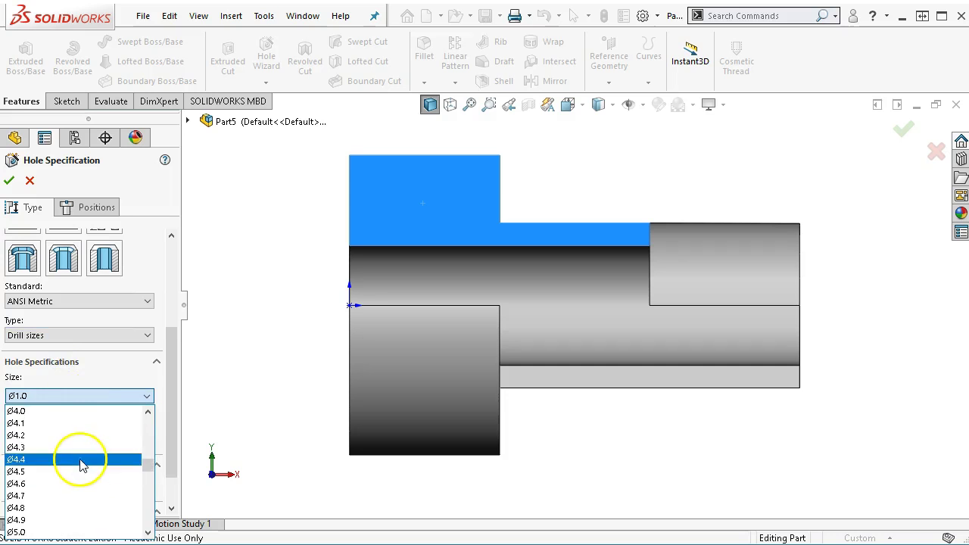
scroll(81, 462, down, 2)
click(19, 457)
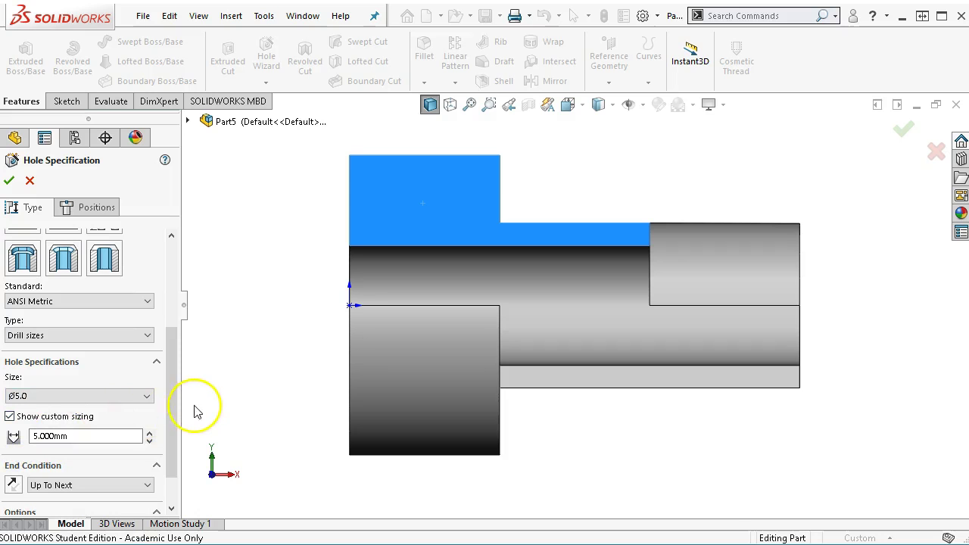
drag(173, 439, 173, 303)
Step: Place a single hole centre point on the upper flat tab face
click(88, 212)
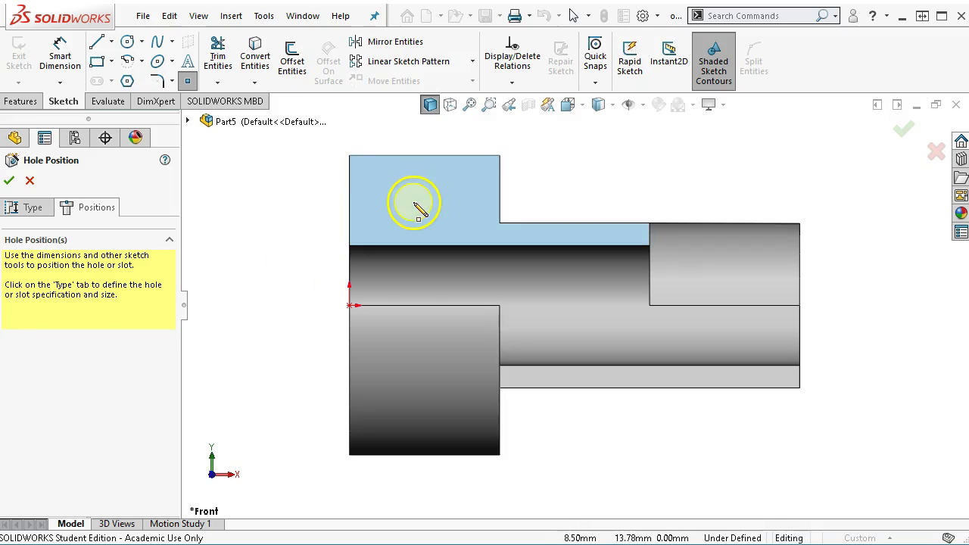
click(415, 197)
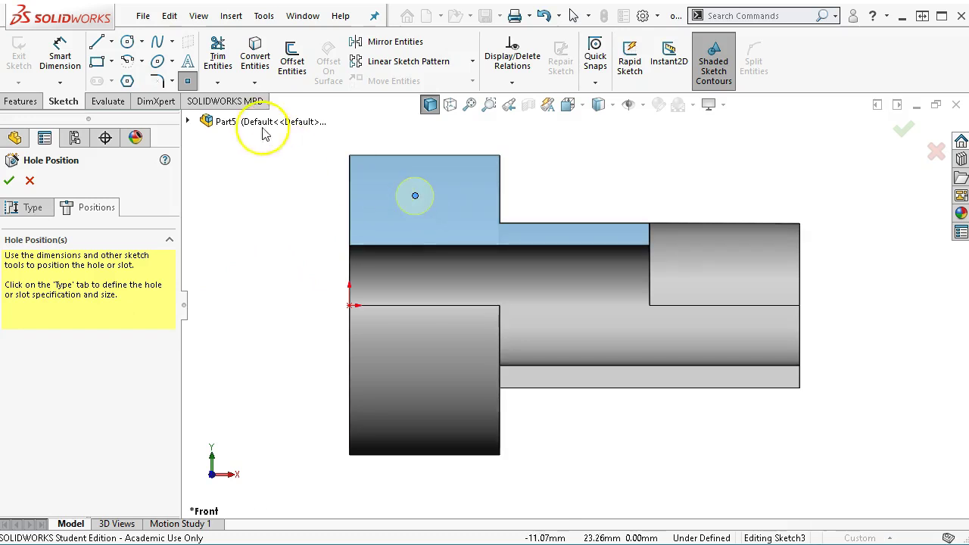
click(187, 83)
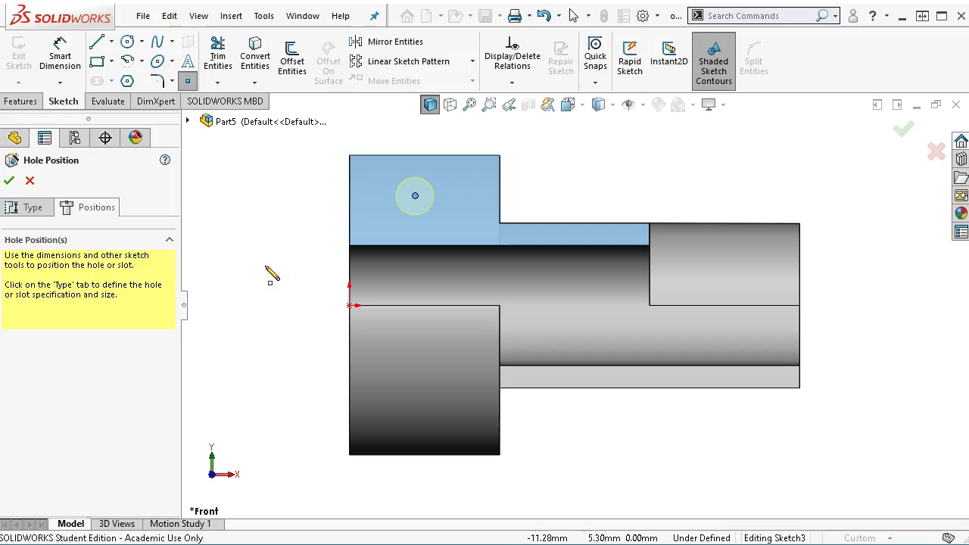
key(Escape)
click(298, 290)
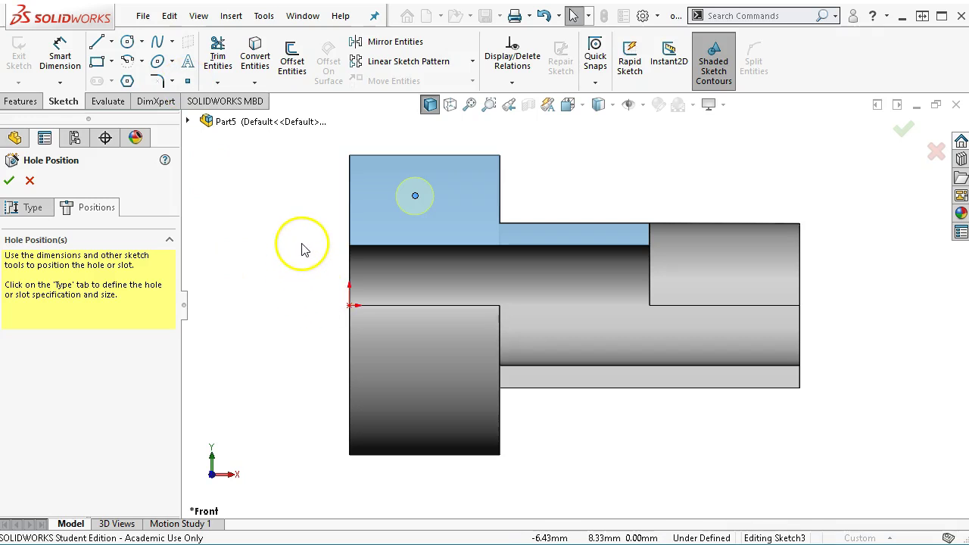
click(111, 42)
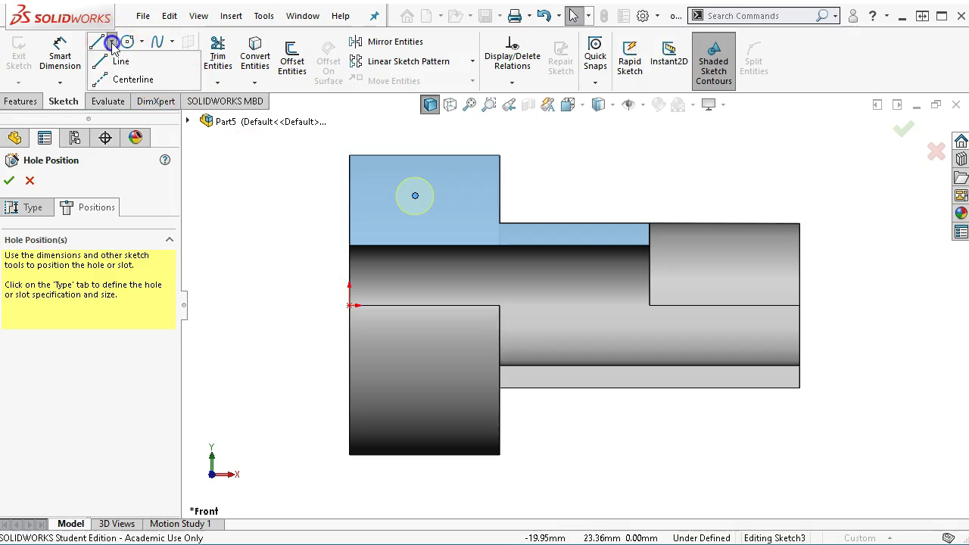
Step: Draw a vertical construction centerline across the upper tab from top edge to lower edge
click(123, 81)
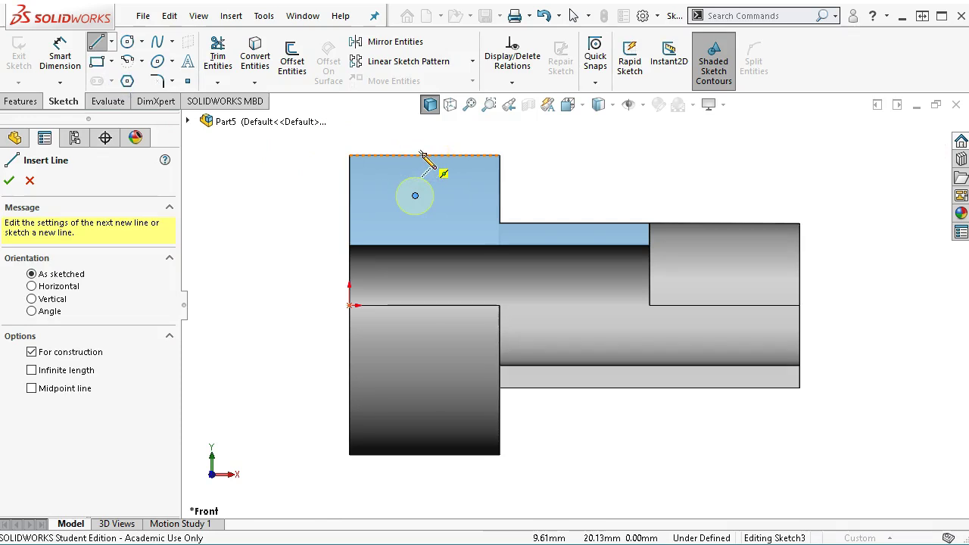
click(424, 155)
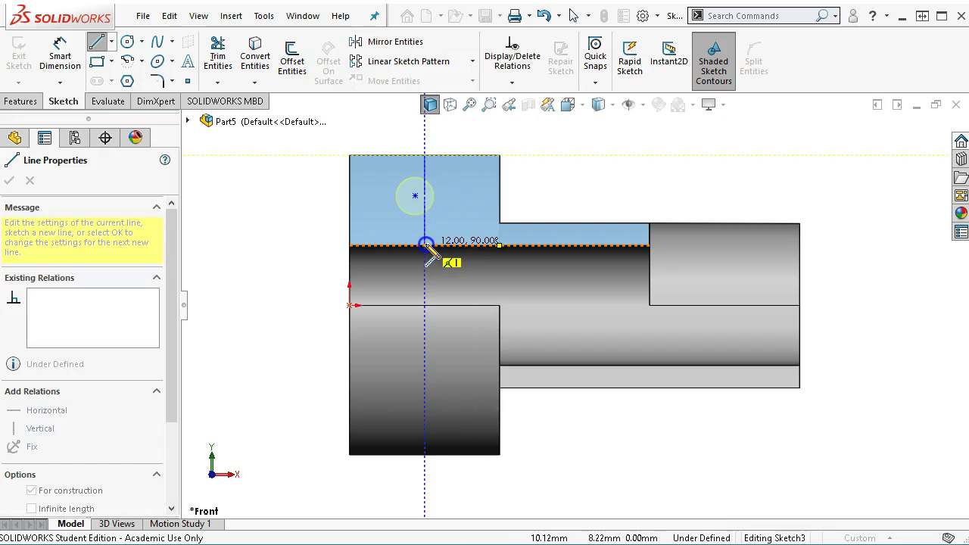
click(424, 244)
right_click(533, 161)
click(558, 173)
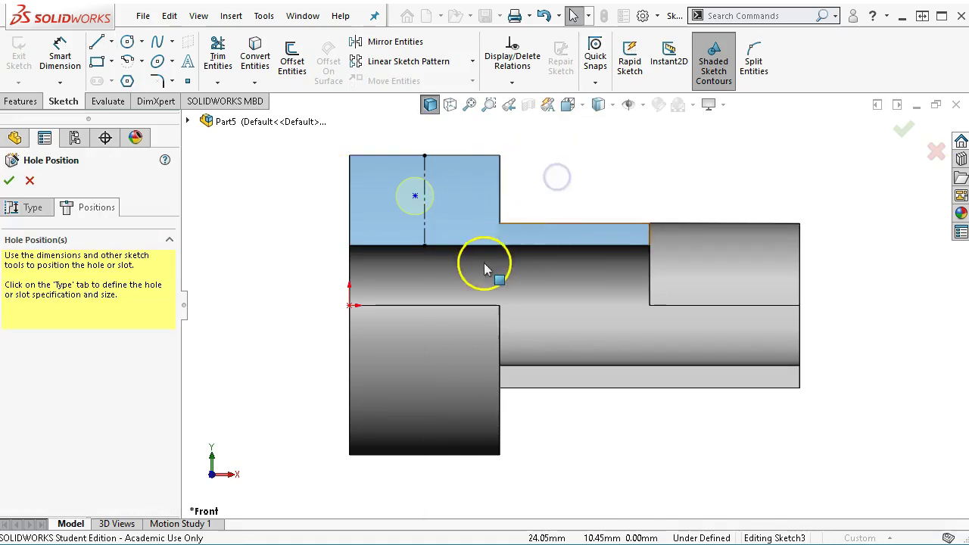
click(424, 232)
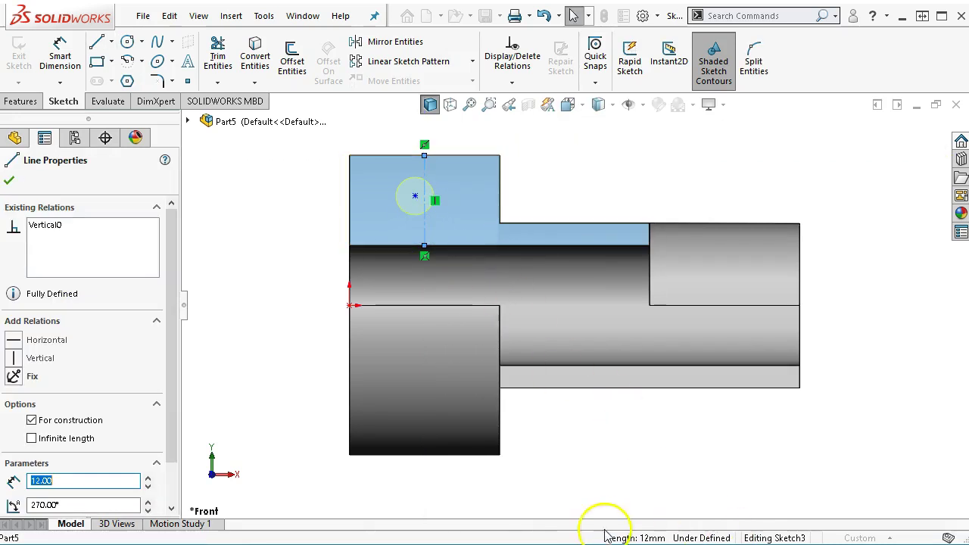
Step: Snap the hole point onto the centerline and accept Ø5.0 Hole1 through the tab
right_click(621, 173)
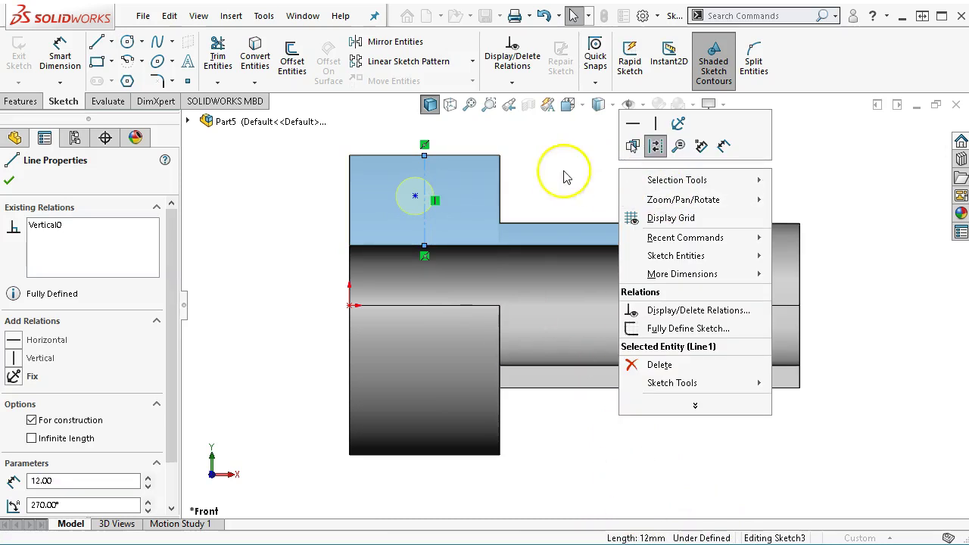
mouse_move(416, 198)
mouse_down()
mouse_move(413, 184)
mouse_move(425, 209)
mouse_move(425, 200)
mouse_up()
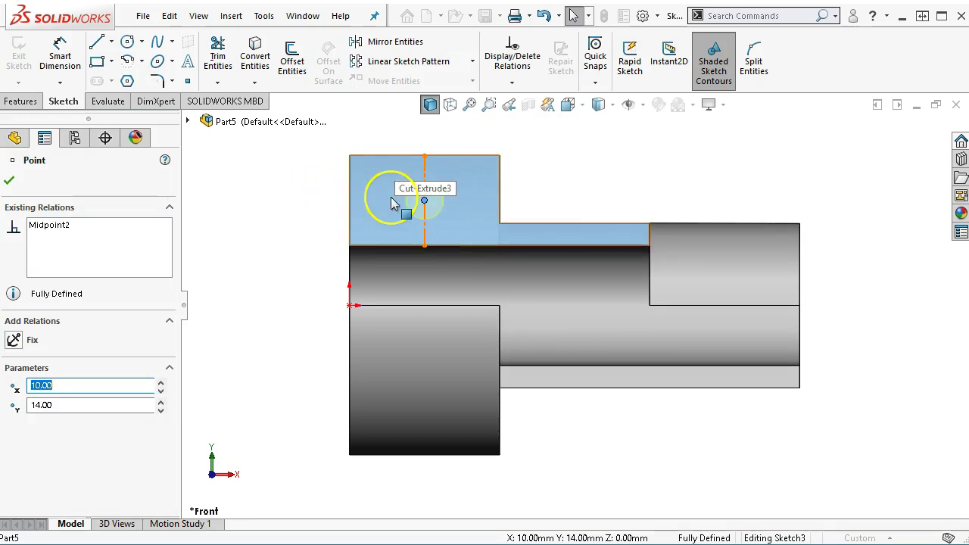
click(579, 166)
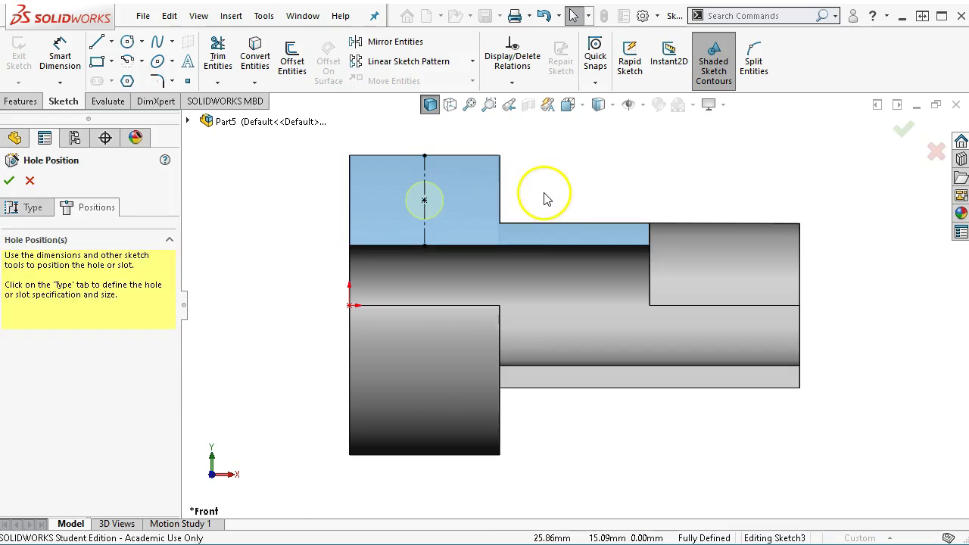
key(Return)
middle_drag(616, 174, 581, 276)
scroll(557, 262, up, 2)
click(441, 221)
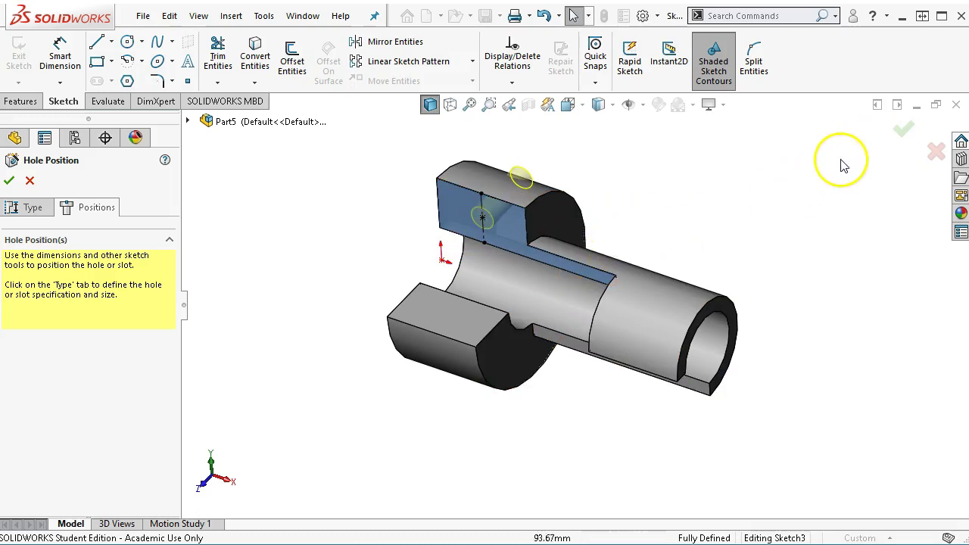
click(901, 133)
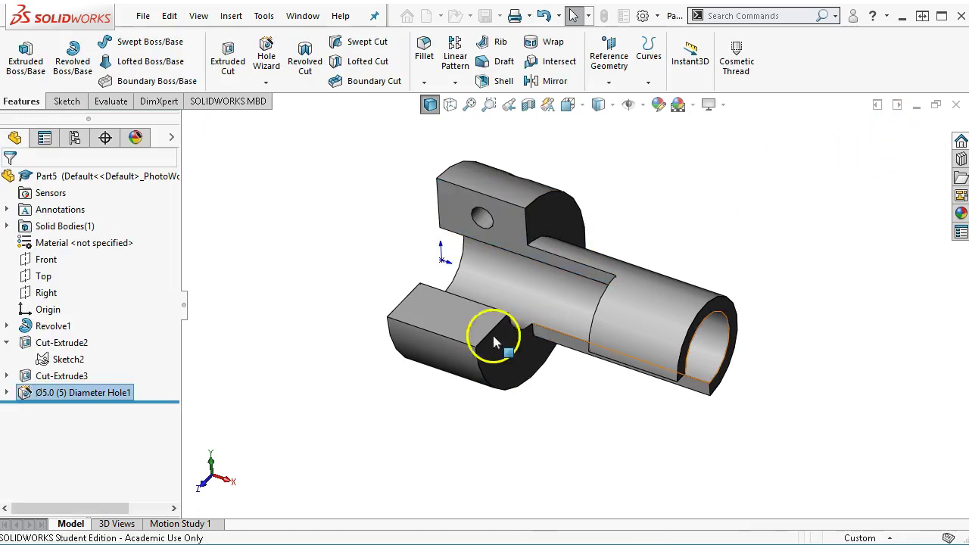
Step: Select the lower flat tab face, undo a stray sketch, and start a second Hole Wizard there
click(435, 334)
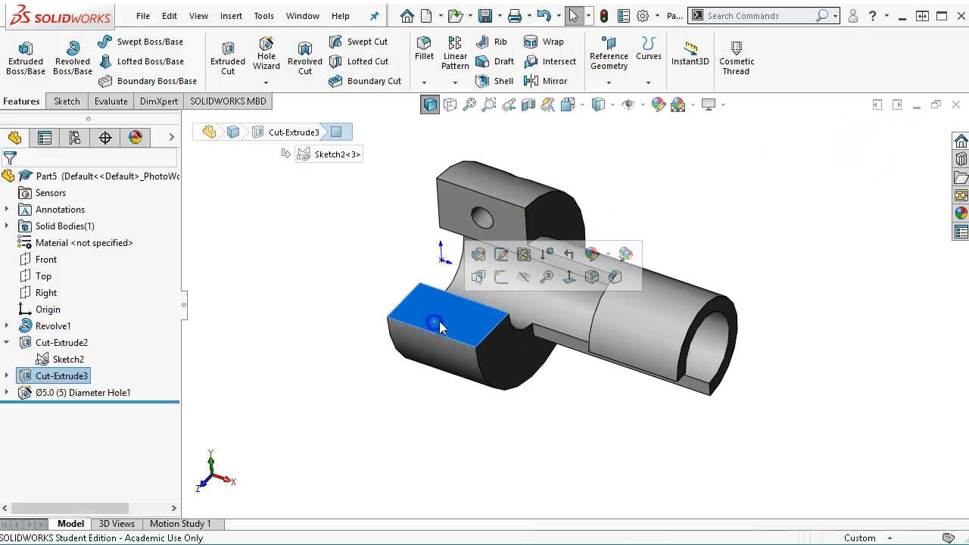
click(502, 277)
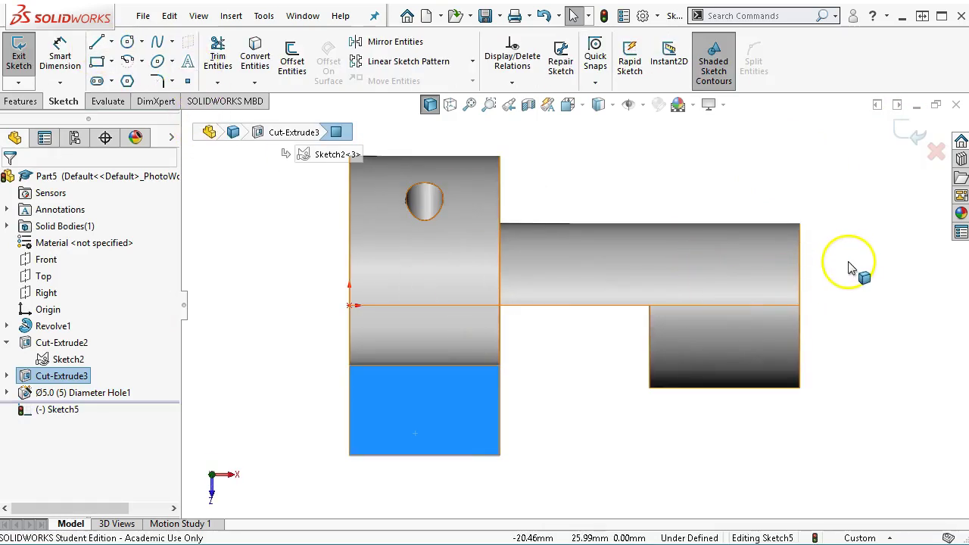
middle_drag(902, 206, 853, 261)
key(ctrl+z)
click(457, 320)
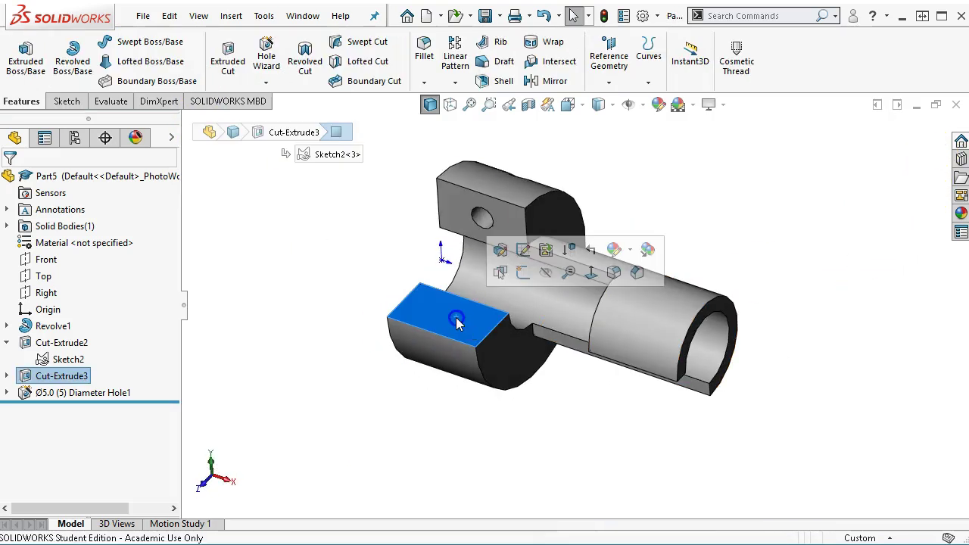
key(s)
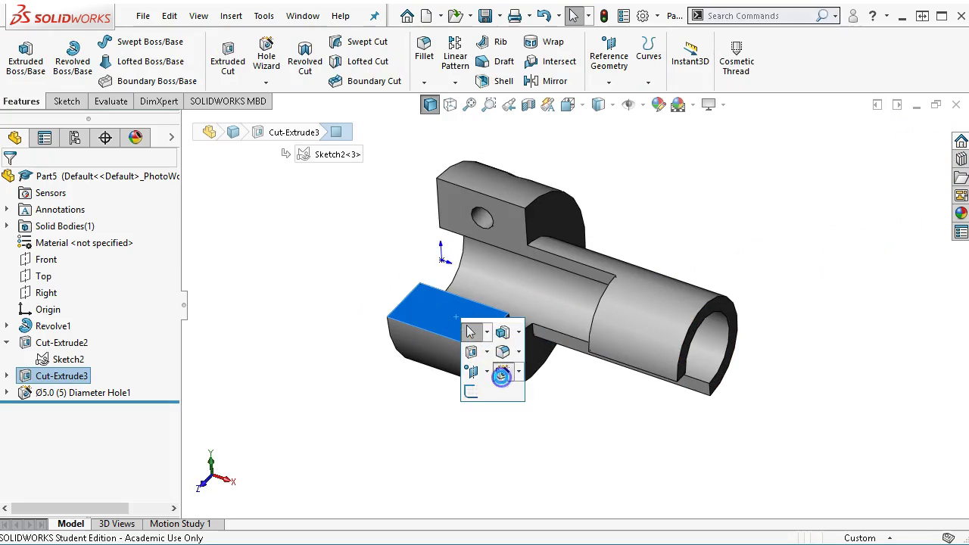
click(492, 385)
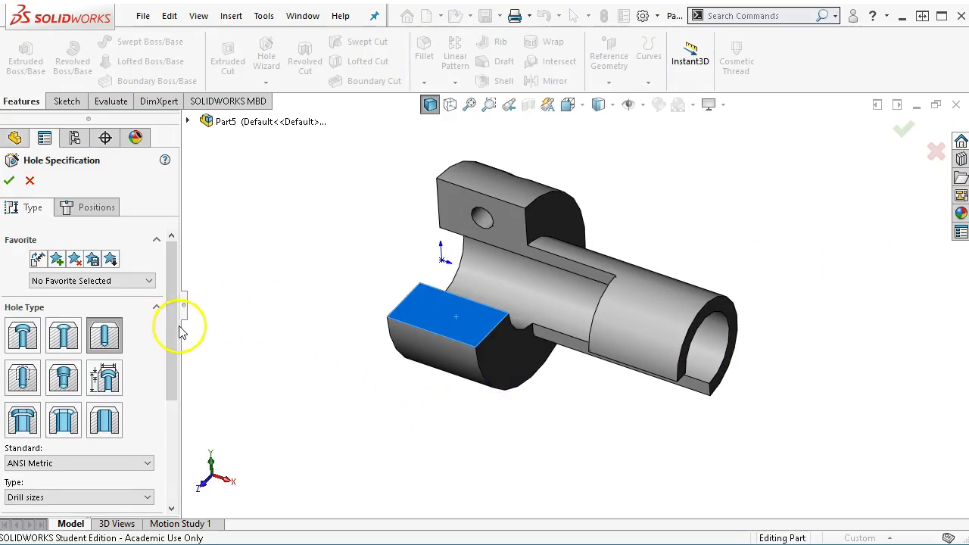
drag(171, 326, 179, 244)
Step: Place the second hole point on the lower tab face and draw a vertical centerline across the tab
click(88, 207)
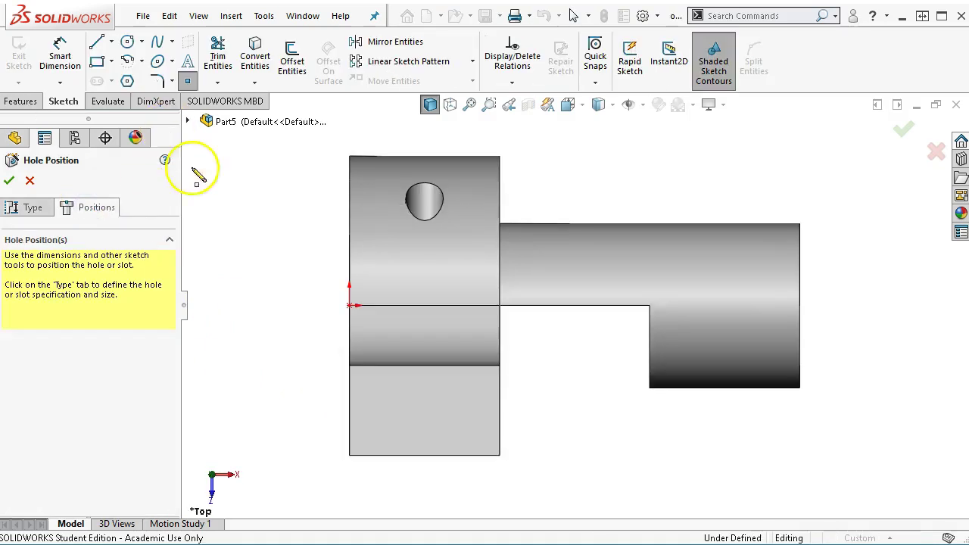
click(424, 416)
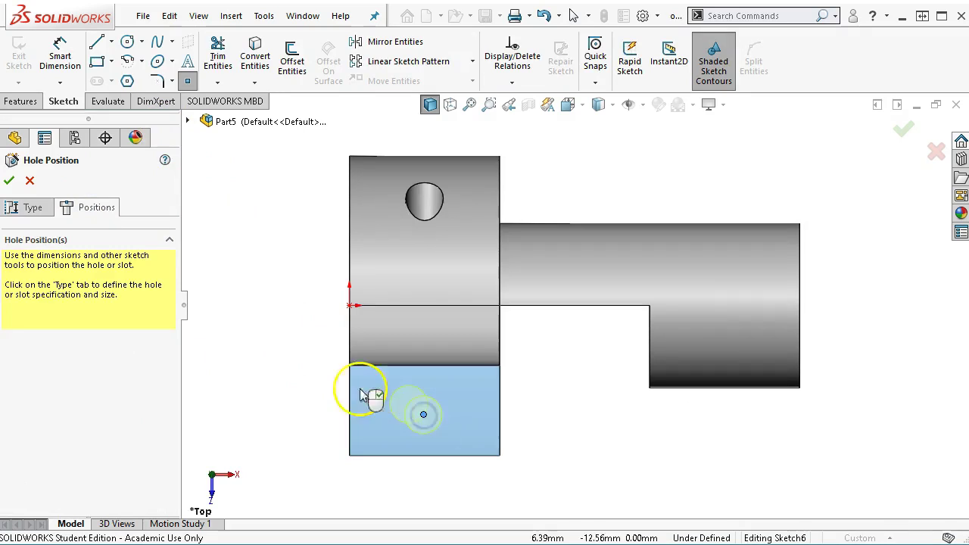
right_click(297, 336)
click(315, 348)
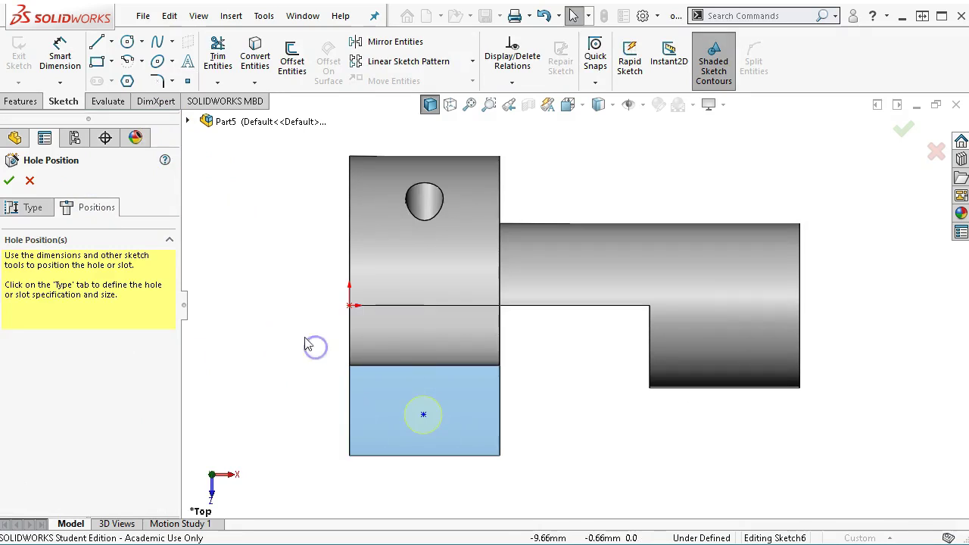
click(111, 44)
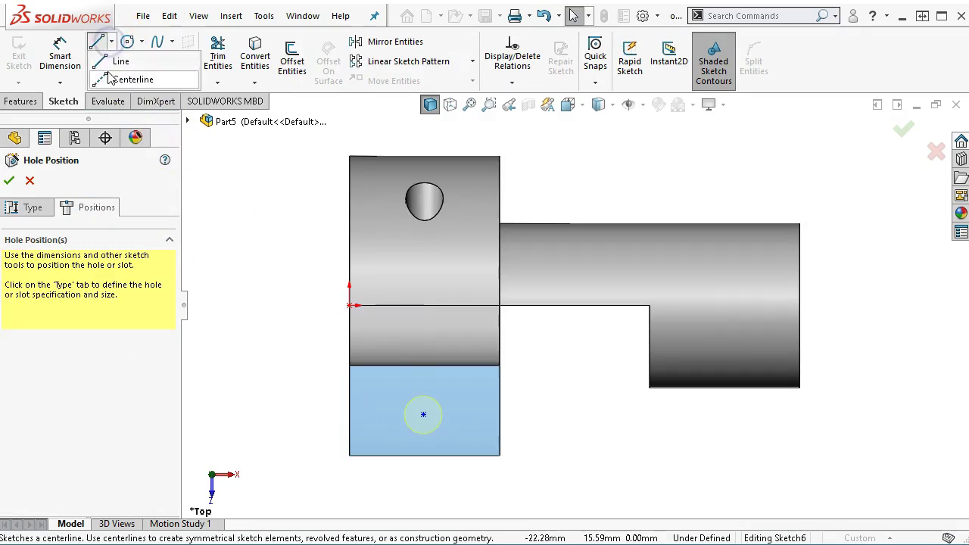
click(109, 78)
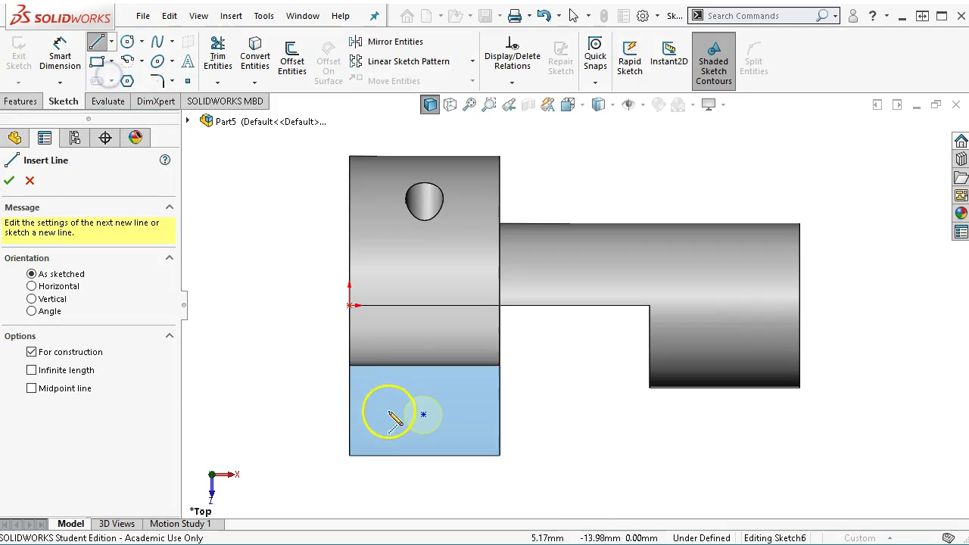
click(424, 367)
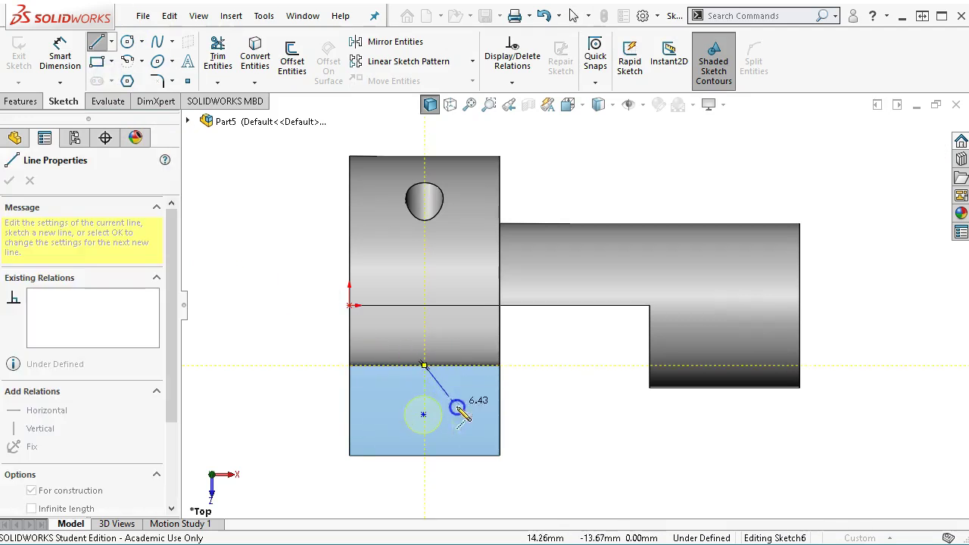
click(424, 455)
right_click(521, 402)
click(557, 412)
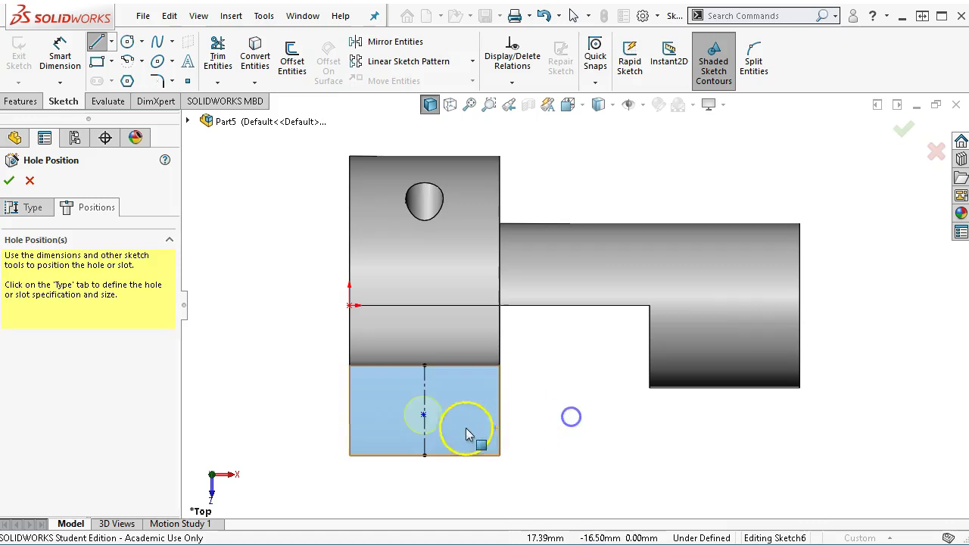
Step: Snap the hole point to the centerline's midpoint and accept the Ø5.0 Hole2
mouse_move(425, 417)
mouse_down()
mouse_move(437, 389)
mouse_move(424, 411)
mouse_up()
click(573, 453)
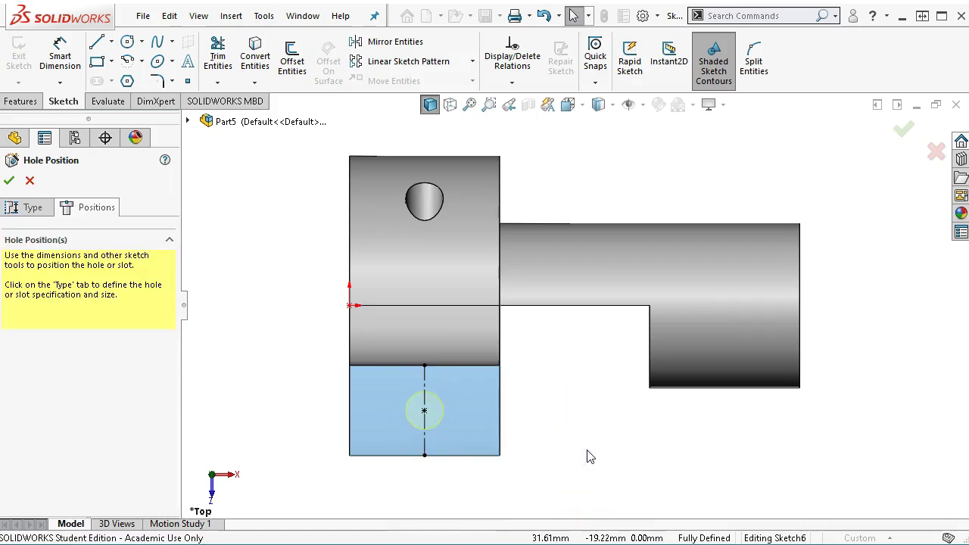
key(ctrl+7)
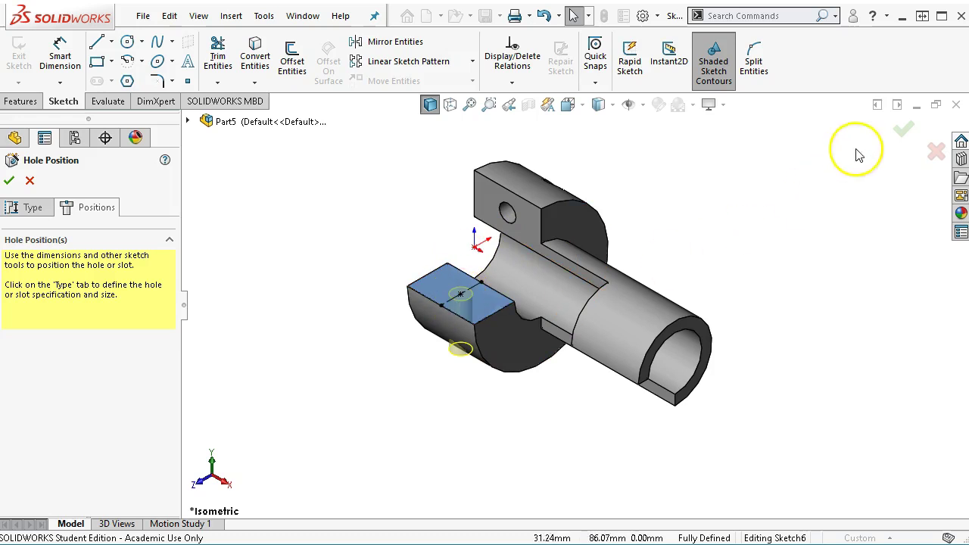
click(903, 129)
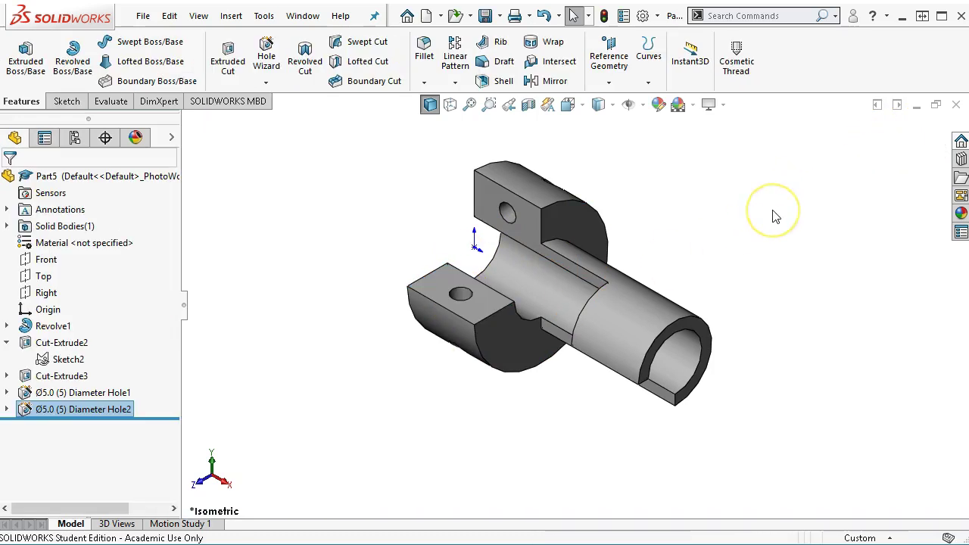